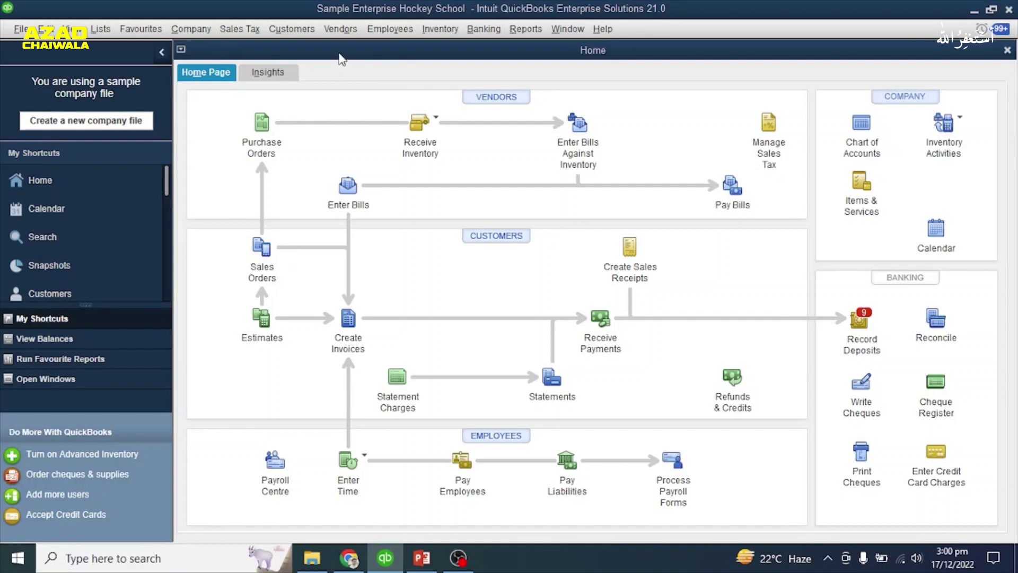
Start a new invoice for the ABC LTD customer, keeping the invoice date at 30/11/2022.
{"action": "left_click", "coordinate": [286, 33]}
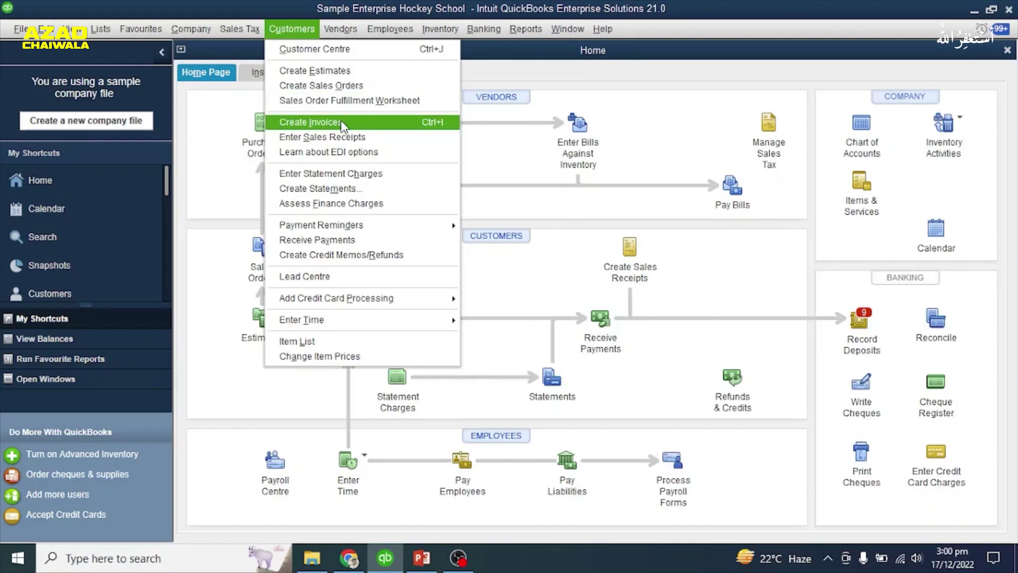
{"action": "left_click", "coordinate": [523, 211]}
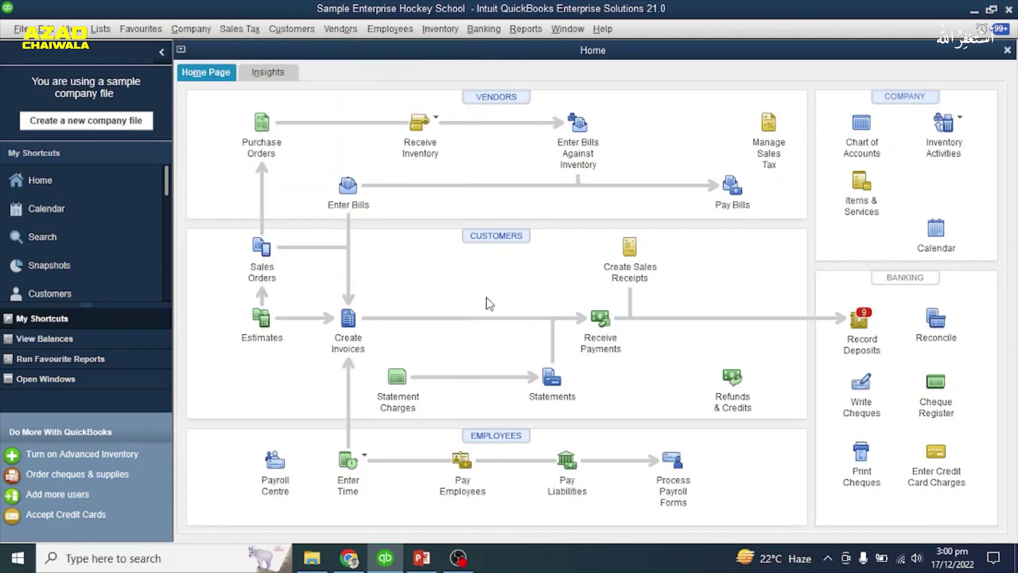
{"action": "left_click", "coordinate": [349, 319]}
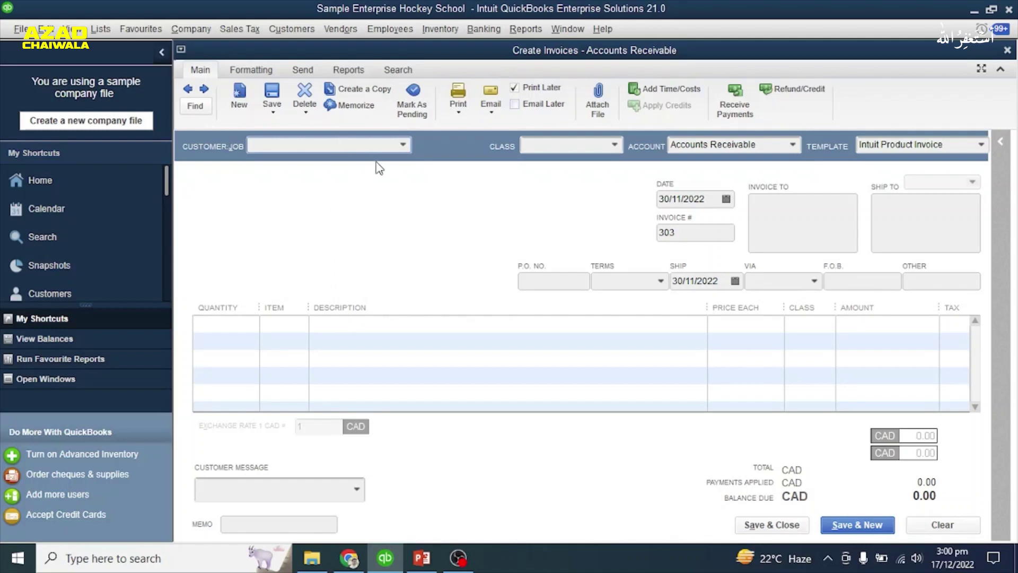
{"action": "left_click", "coordinate": [402, 146]}
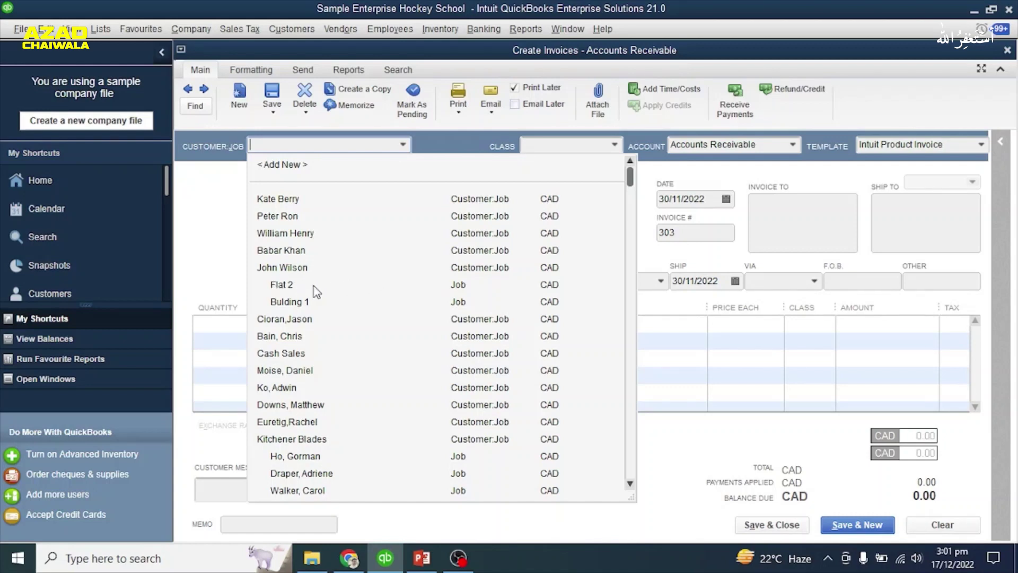
{"action": "left_click", "coordinate": [292, 269]}
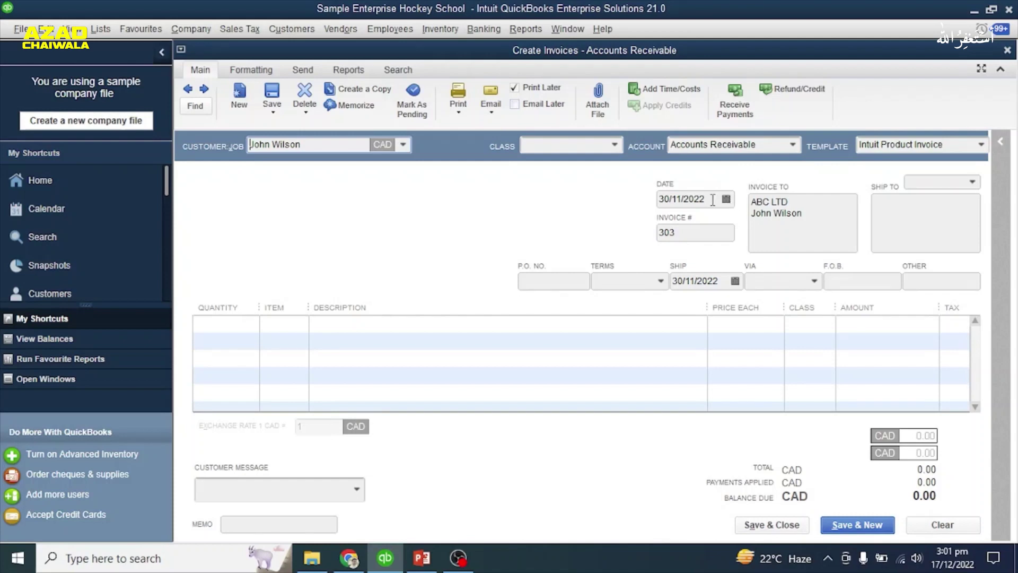
{"action": "left_click", "coordinate": [734, 202]}
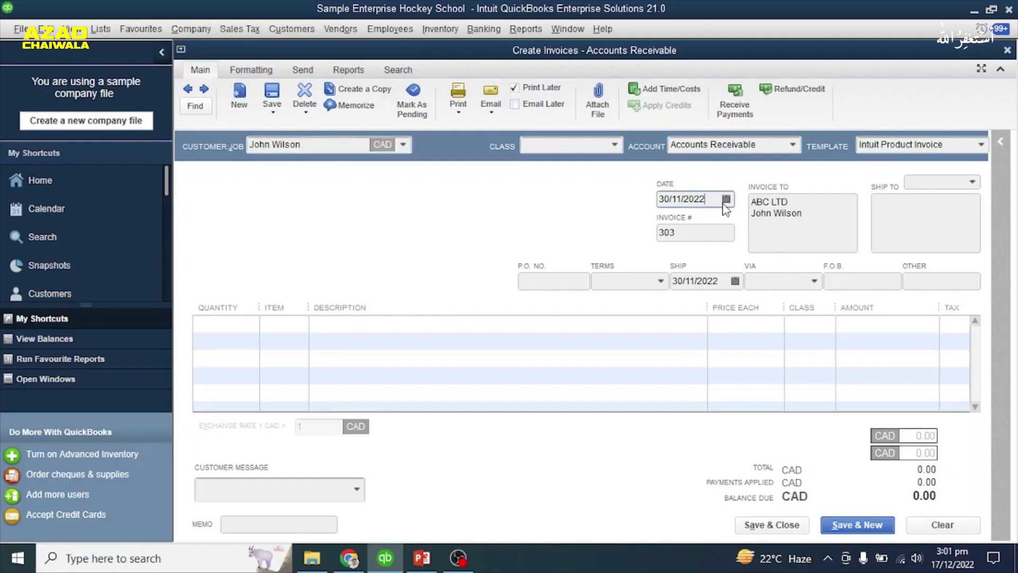
{"action": "left_click", "coordinate": [725, 200]}
{"action": "left_click", "coordinate": [590, 212]}
Fill the first invoice line with the Consulting item, quantity 1 and description "1 hour of consulting provided".
{"action": "left_click", "coordinate": [241, 324]}
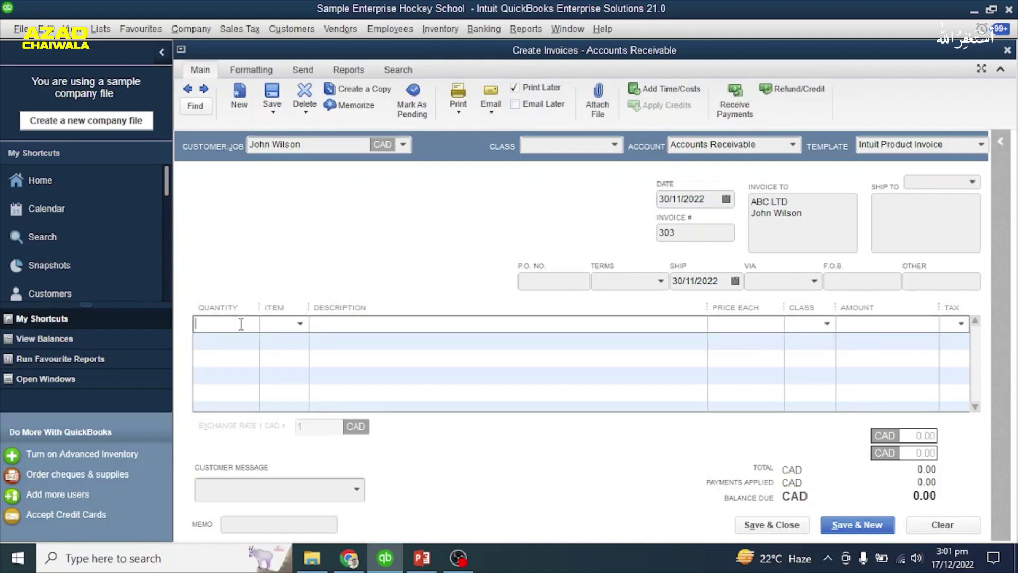
{"action": "left_click", "coordinate": [300, 324]}
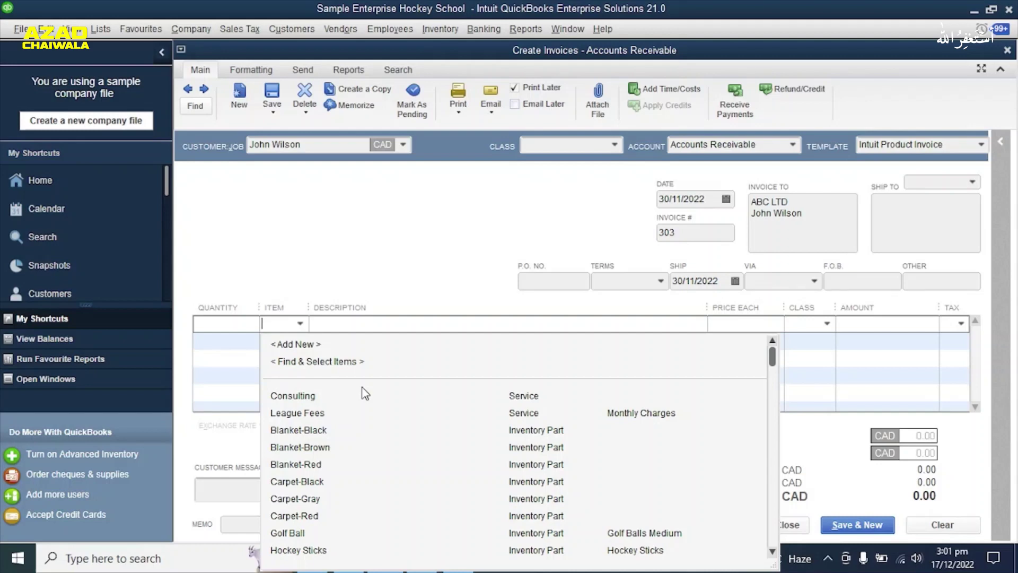
{"action": "left_click", "coordinate": [301, 396]}
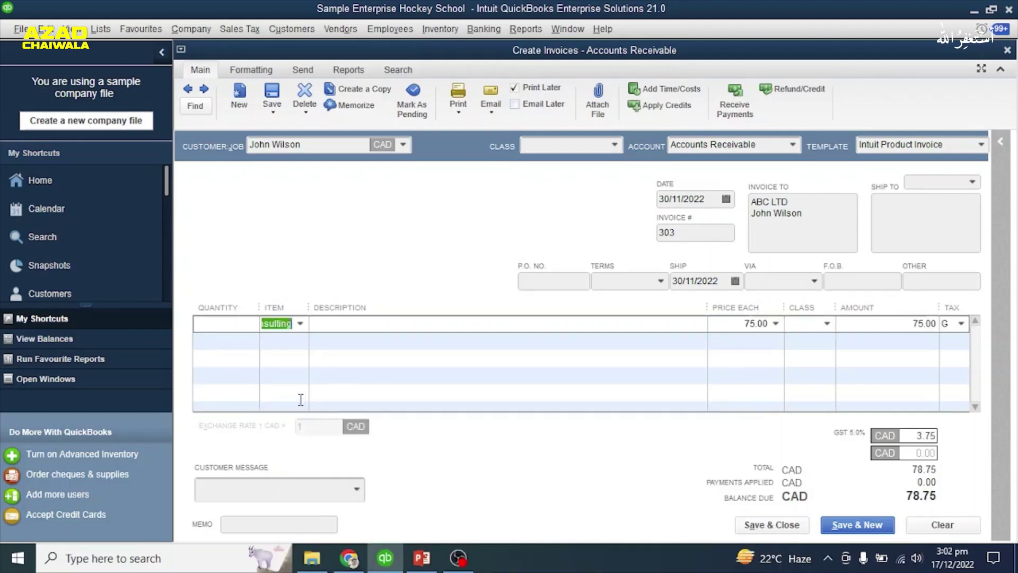
{"action": "left_click", "coordinate": [234, 324]}
{"action": "type", "text": "1"}
{"action": "left_click", "coordinate": [361, 325]}
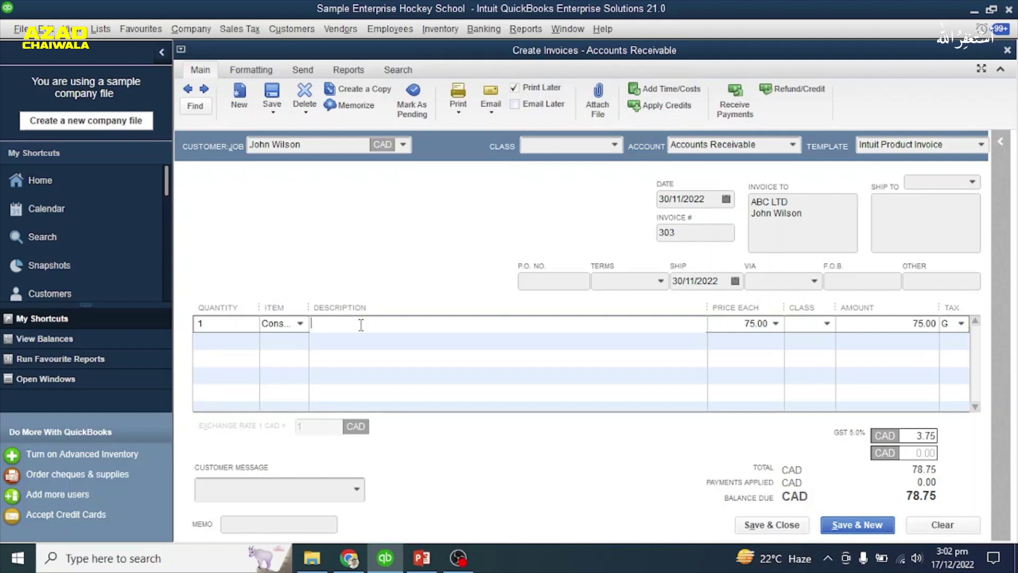
{"action": "type", "text": "1 hour of consulting provided"}
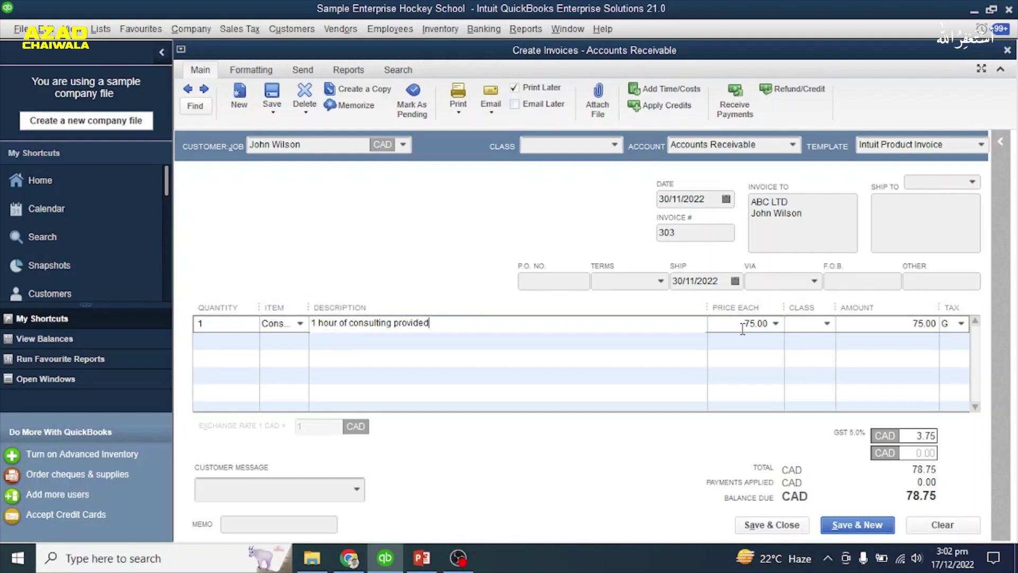
Set the consulting line's tax code to <Not Used> and the invoice terms to Net 30.
{"action": "left_click", "coordinate": [958, 325]}
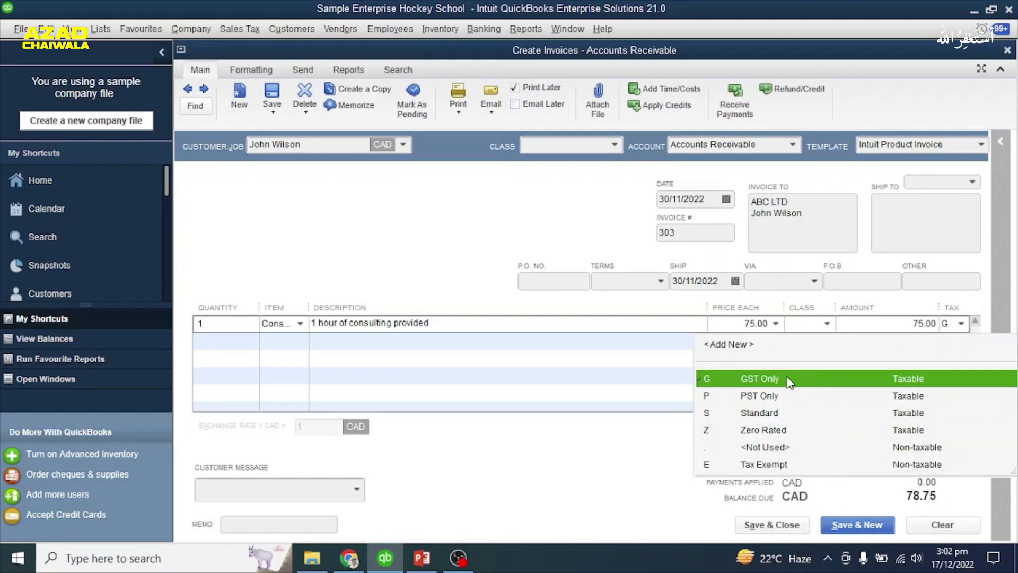
{"action": "left_click", "coordinate": [758, 451]}
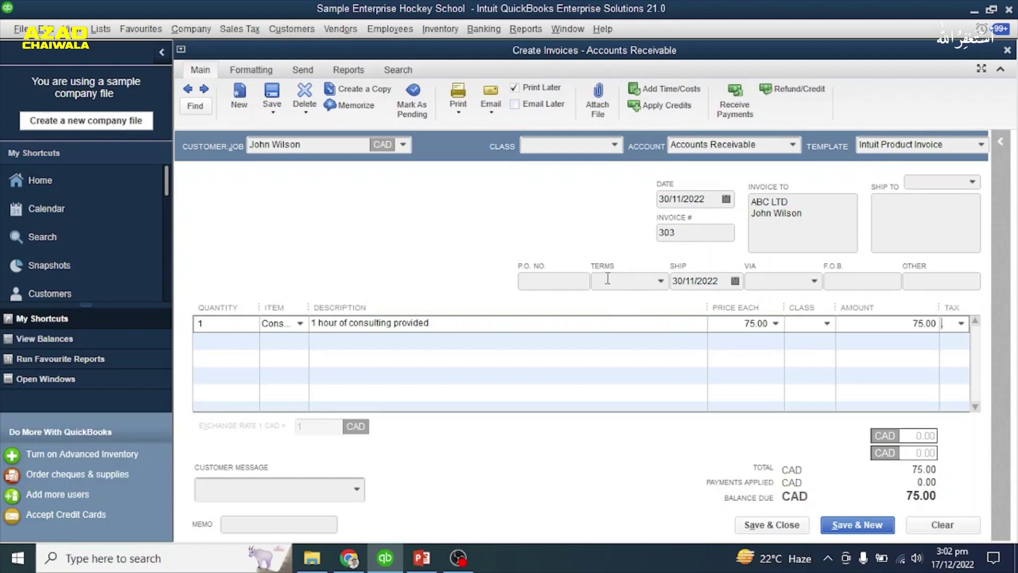
{"action": "left_click", "coordinate": [661, 281]}
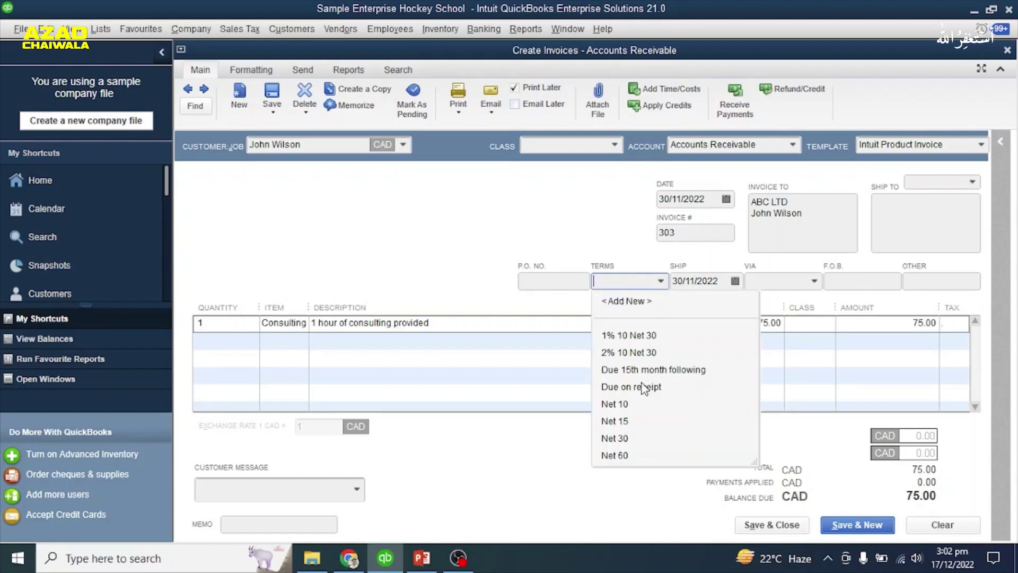
{"action": "left_click", "coordinate": [620, 440]}
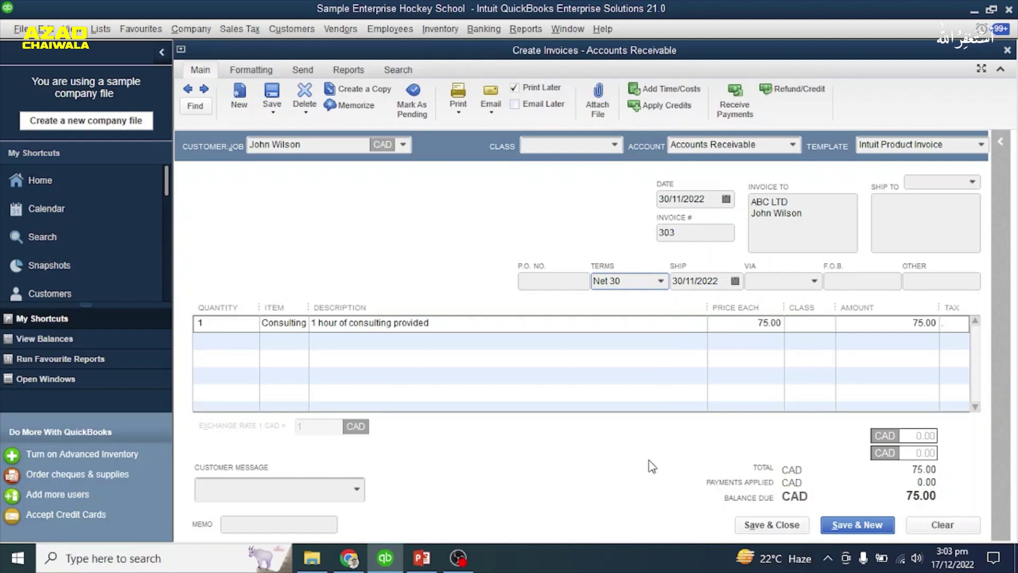
Save and close the invoice, accepting the back-dated entry, making the terms change permanent and leaving the class unassigned.
{"action": "left_click", "coordinate": [769, 525]}
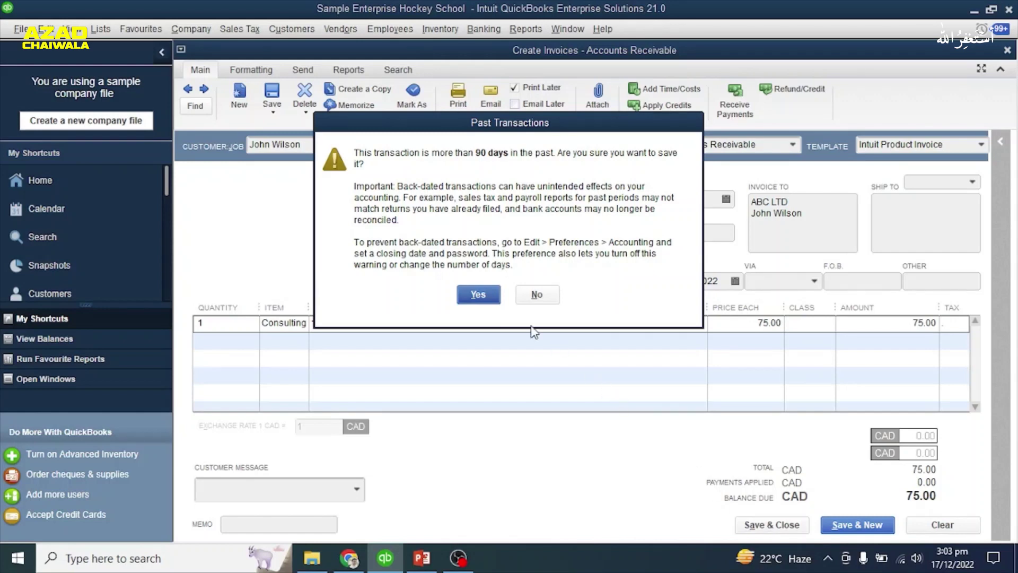
{"action": "left_click", "coordinate": [470, 290]}
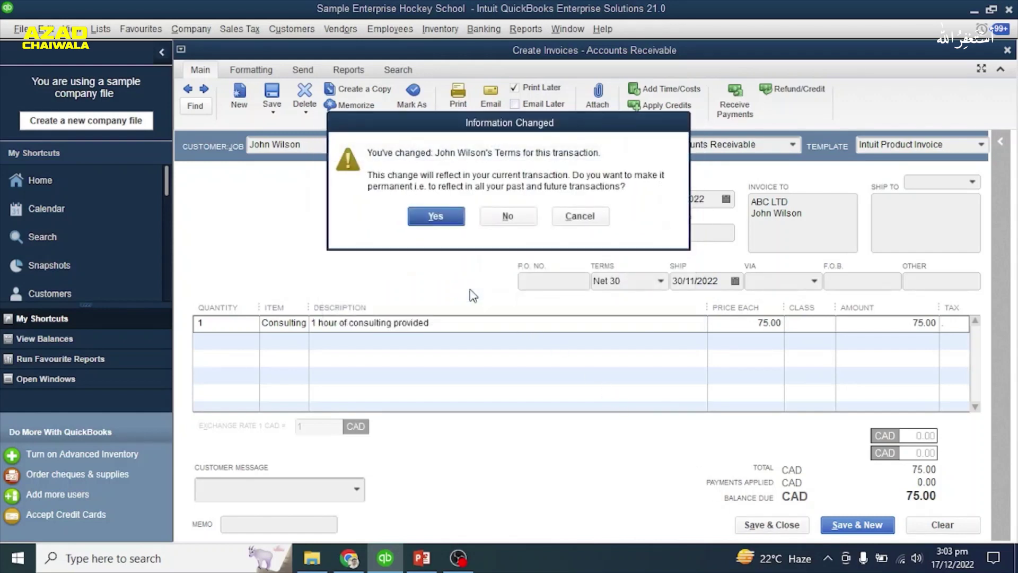
{"action": "left_click", "coordinate": [431, 217]}
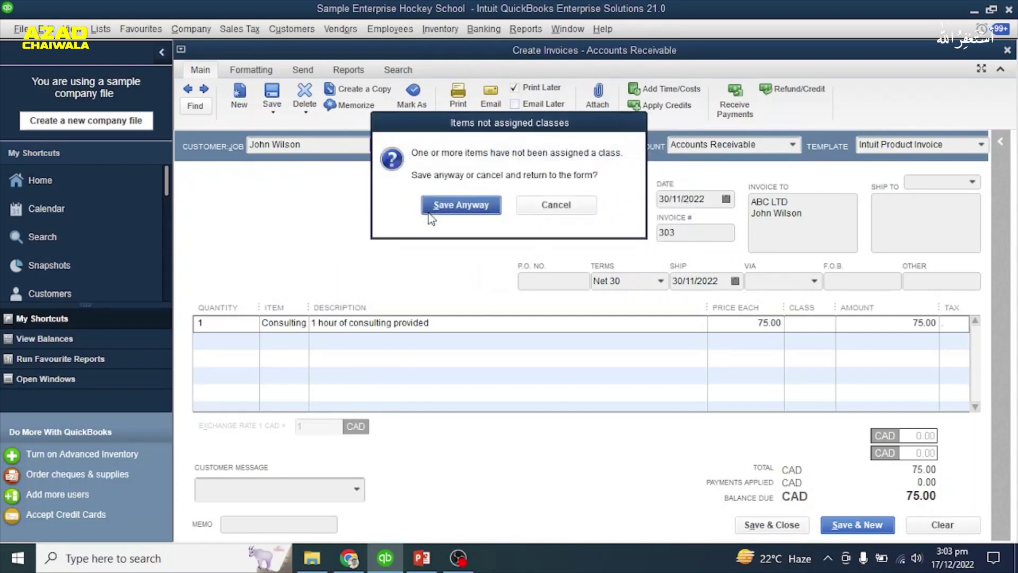
{"action": "left_click", "coordinate": [460, 205]}
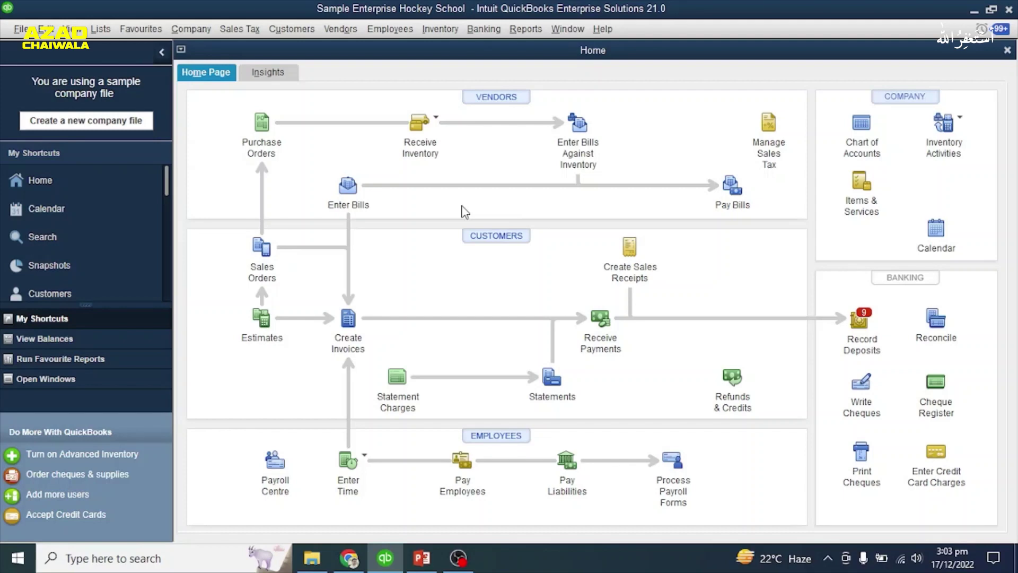
Open the Customer Centre and find the ABC LTD customer's invoices in the list of invoice transactions.
{"action": "left_click", "coordinate": [285, 35]}
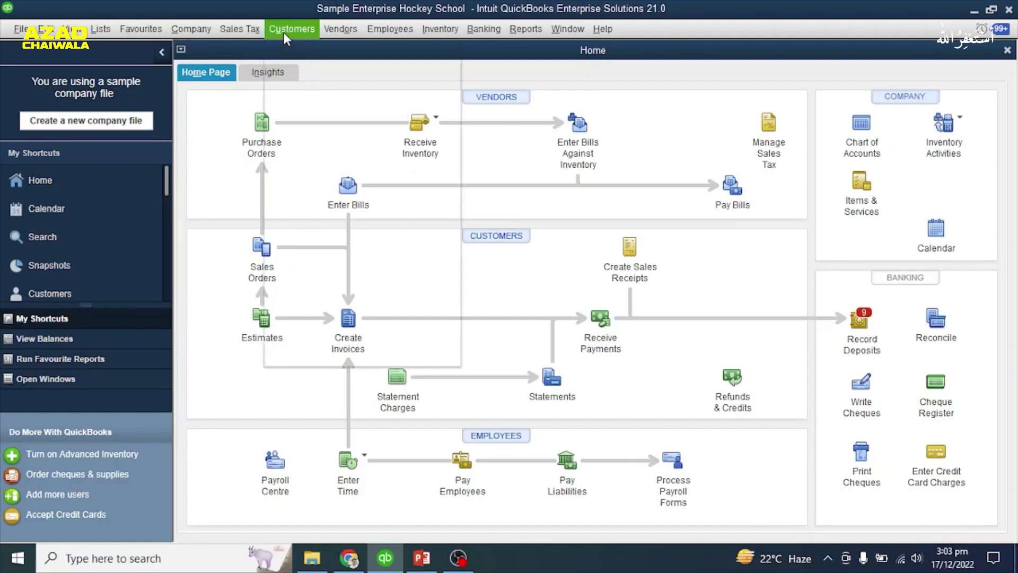
{"action": "left_click", "coordinate": [313, 50]}
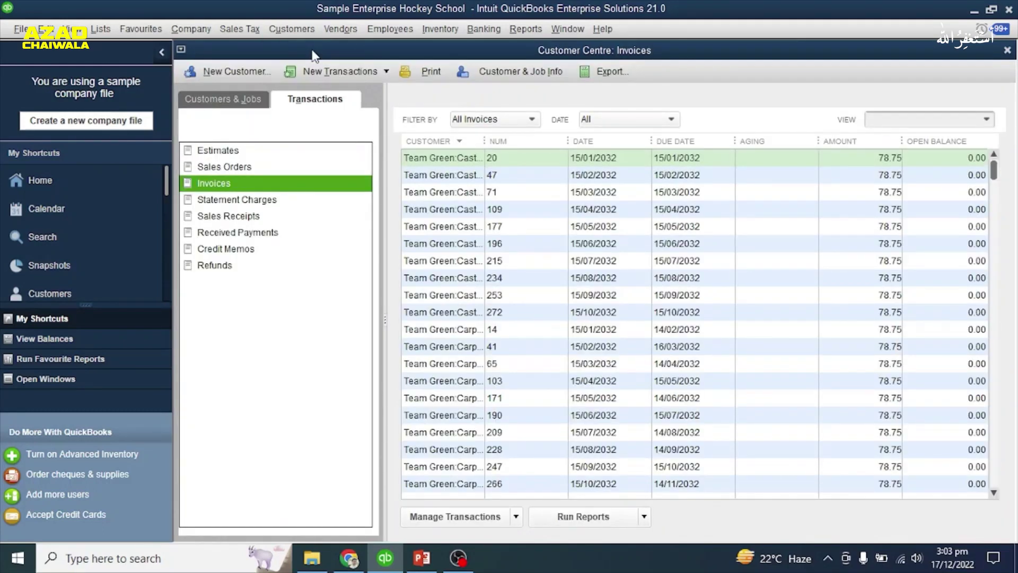
{"action": "left_click", "coordinate": [210, 103]}
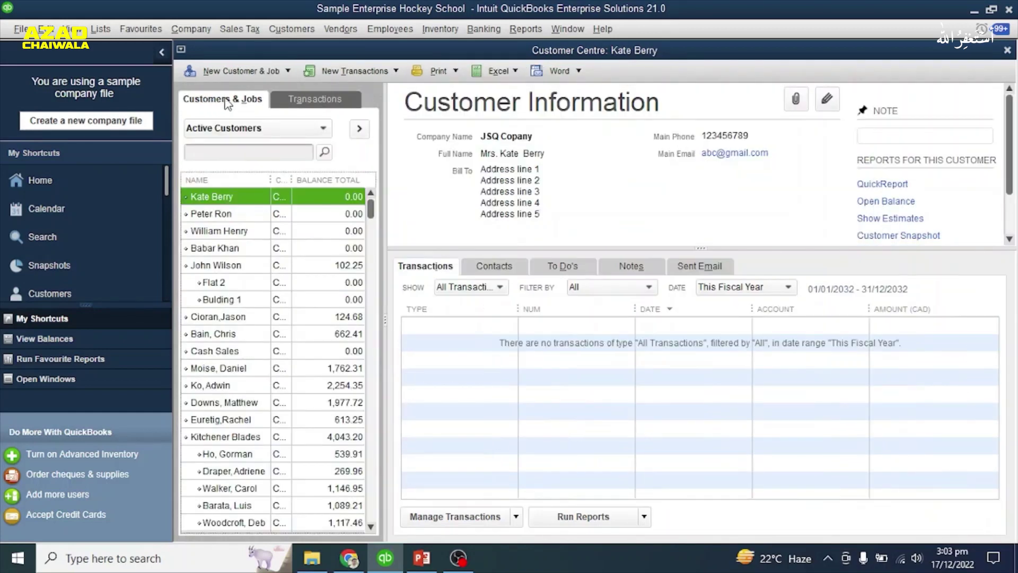
{"action": "left_click", "coordinate": [303, 102]}
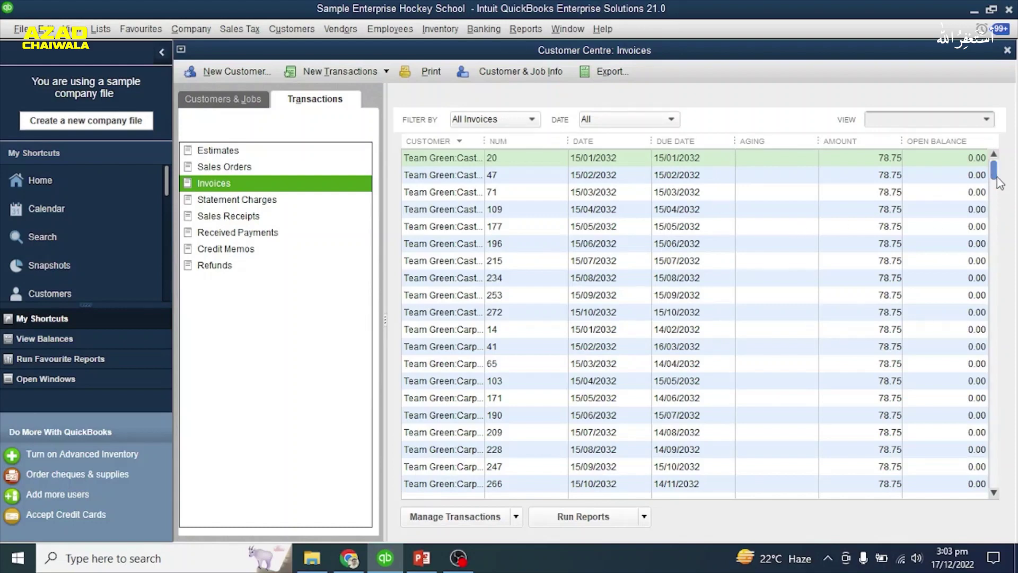
{"action": "left_click_drag", "start_coordinate": [997, 174], "coordinate": [1004, 437]}
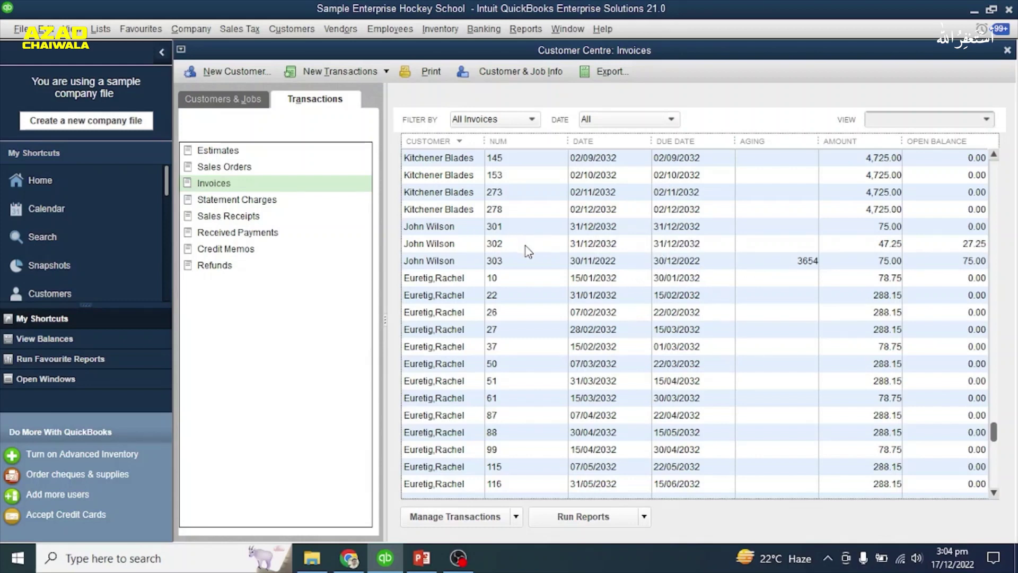
Open the ABC LTD customer's saved invoice dated 30/11/2022 to review it, and close it again.
{"action": "left_click", "coordinate": [529, 216]}
{"action": "left_click", "coordinate": [513, 221]}
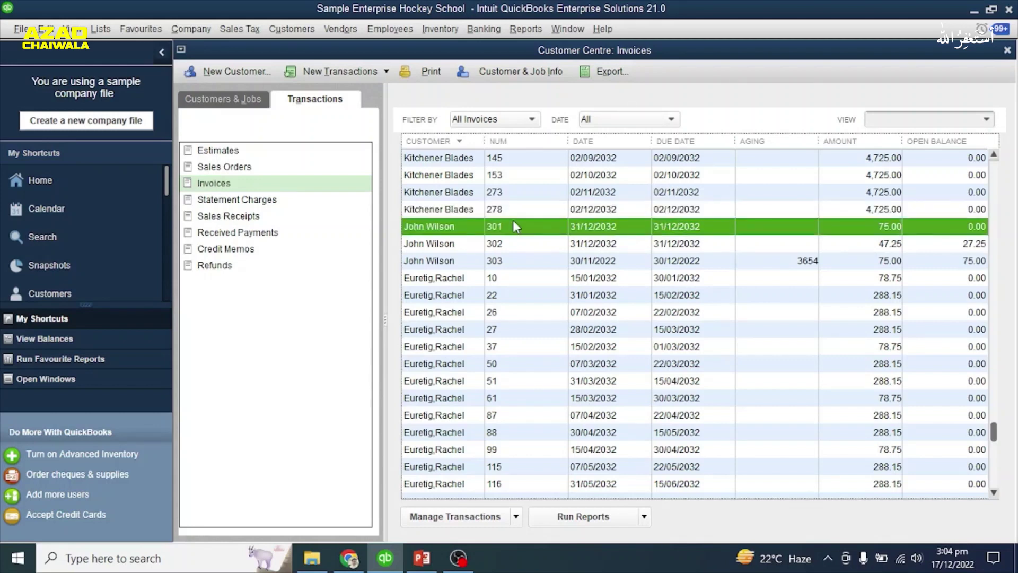
{"action": "double_click", "coordinate": [513, 225]}
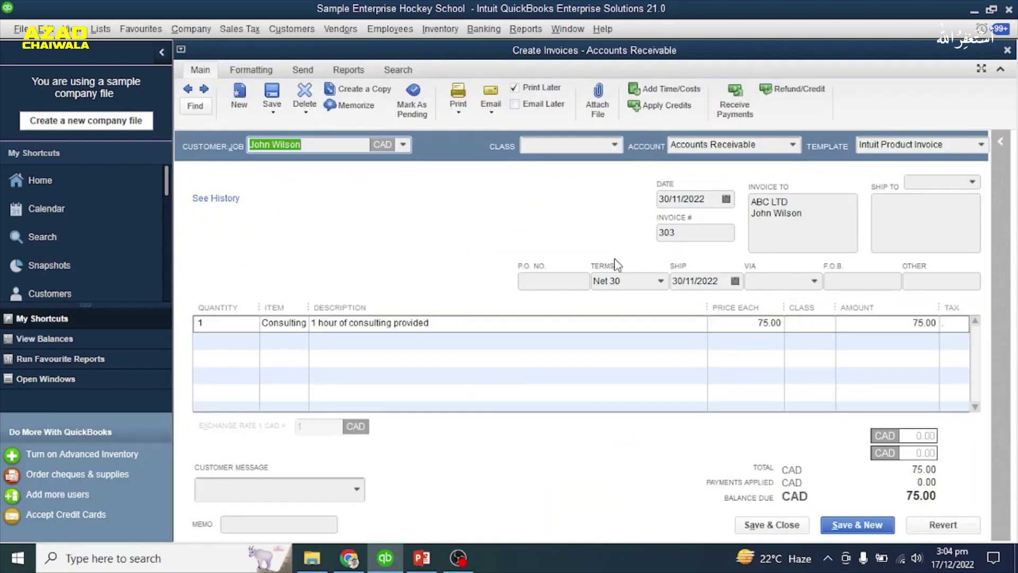
{"action": "left_click", "coordinate": [1006, 51]}
{"action": "left_click", "coordinate": [1006, 51]}
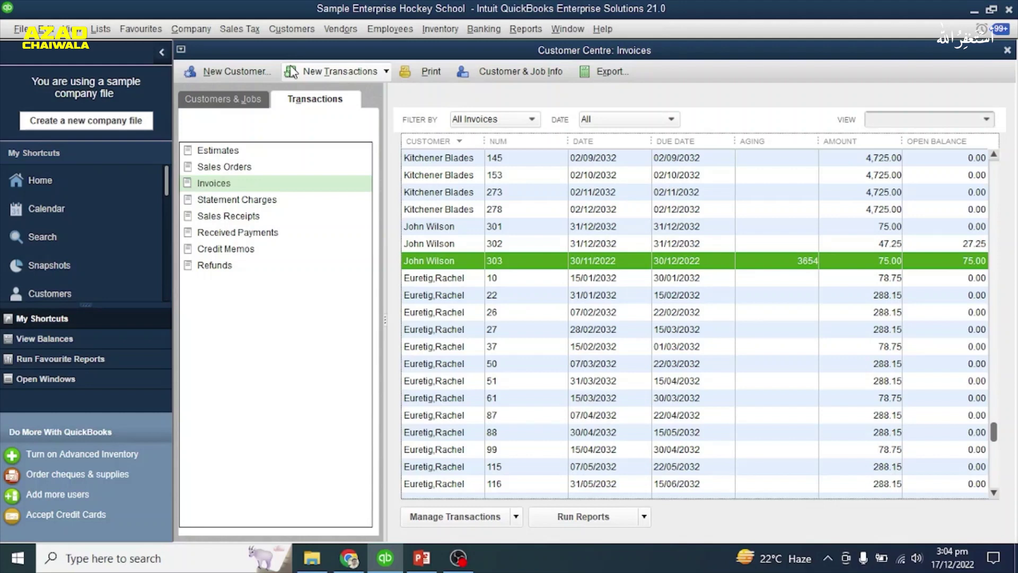
Start another new invoice from the Customer Centre and assign it to the ABC LTD customer.
{"action": "left_click", "coordinate": [366, 72]}
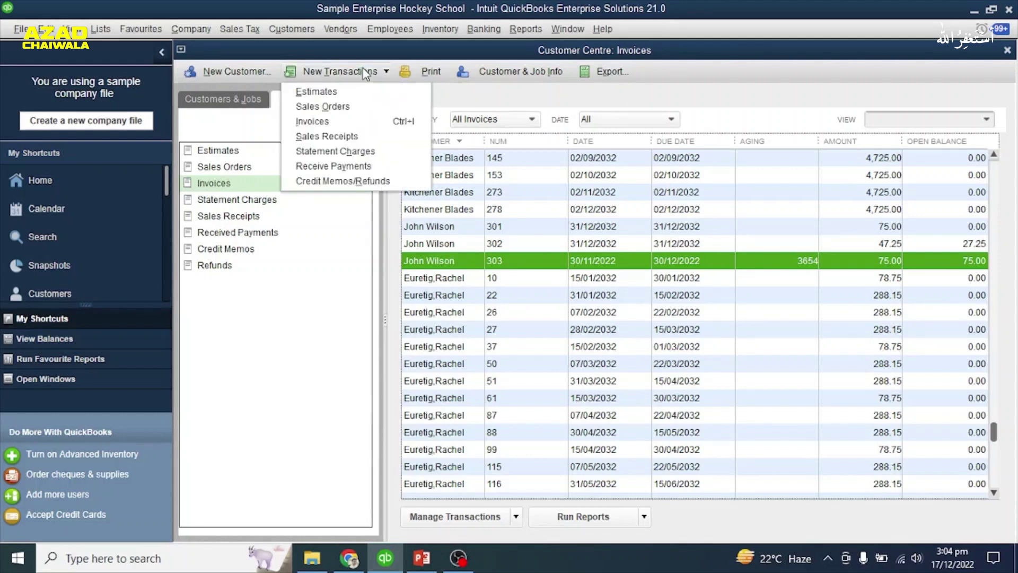
{"action": "left_click", "coordinate": [318, 122]}
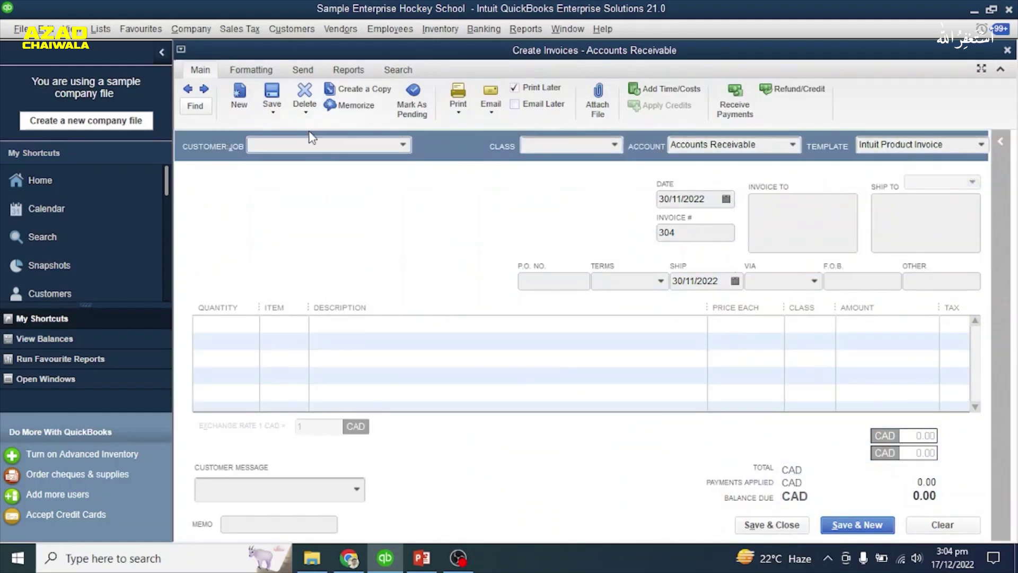
{"action": "left_click", "coordinate": [406, 145]}
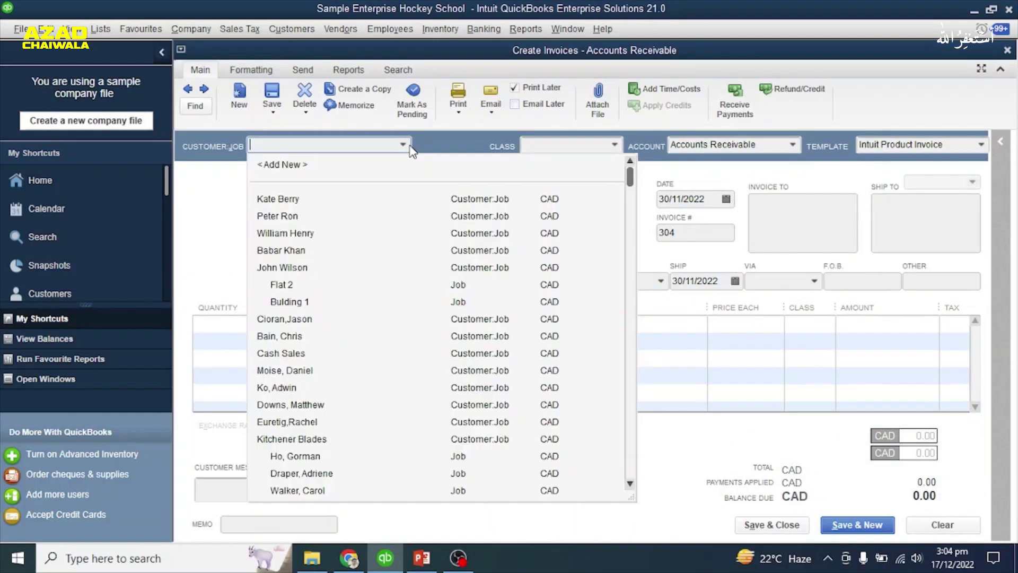
{"action": "left_click", "coordinate": [296, 268]}
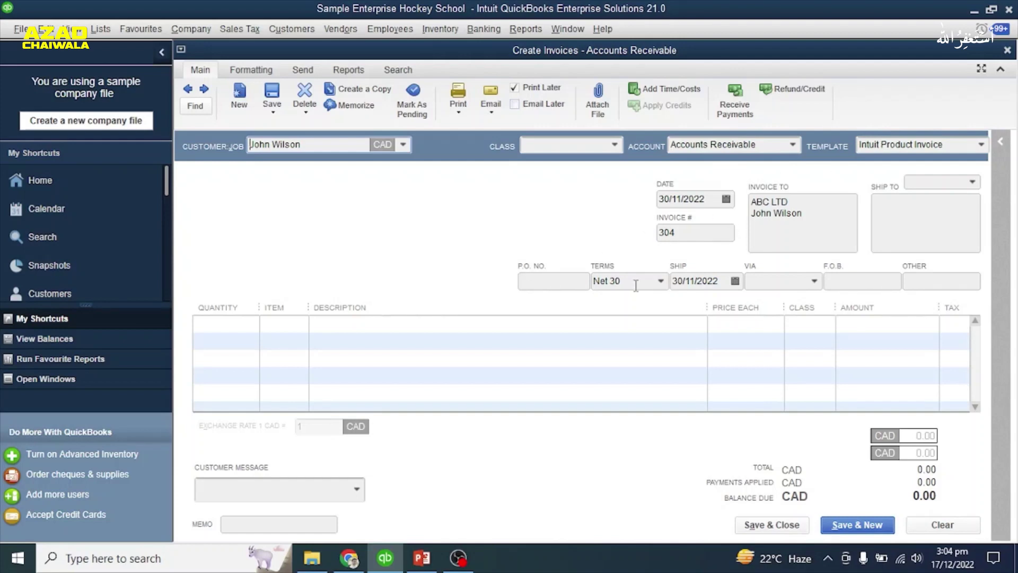
Add the Blanket-Brown inventory item to the first line of the invoice with a quantity of 2.
{"action": "left_click", "coordinate": [303, 329]}
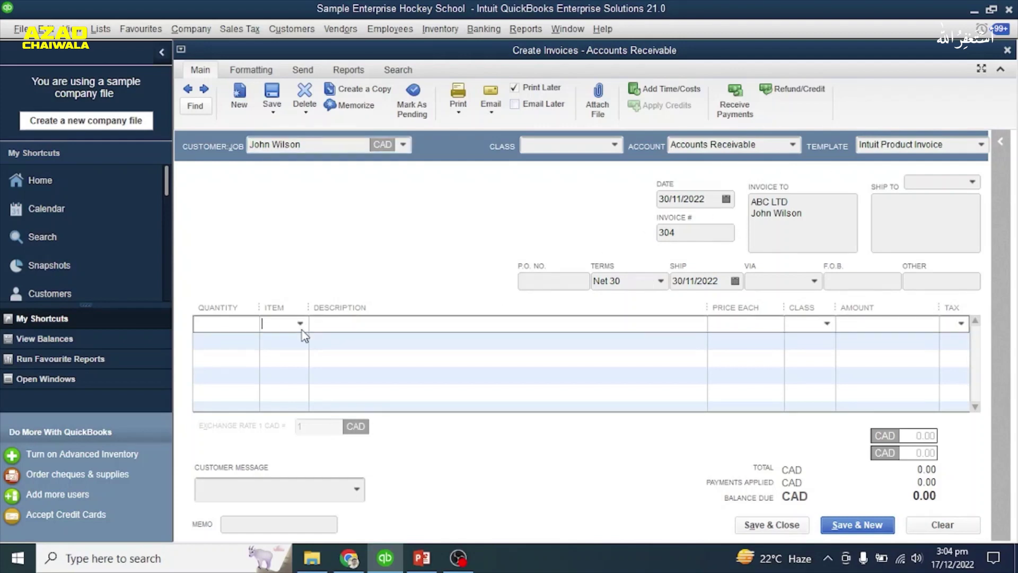
{"action": "left_click", "coordinate": [300, 324]}
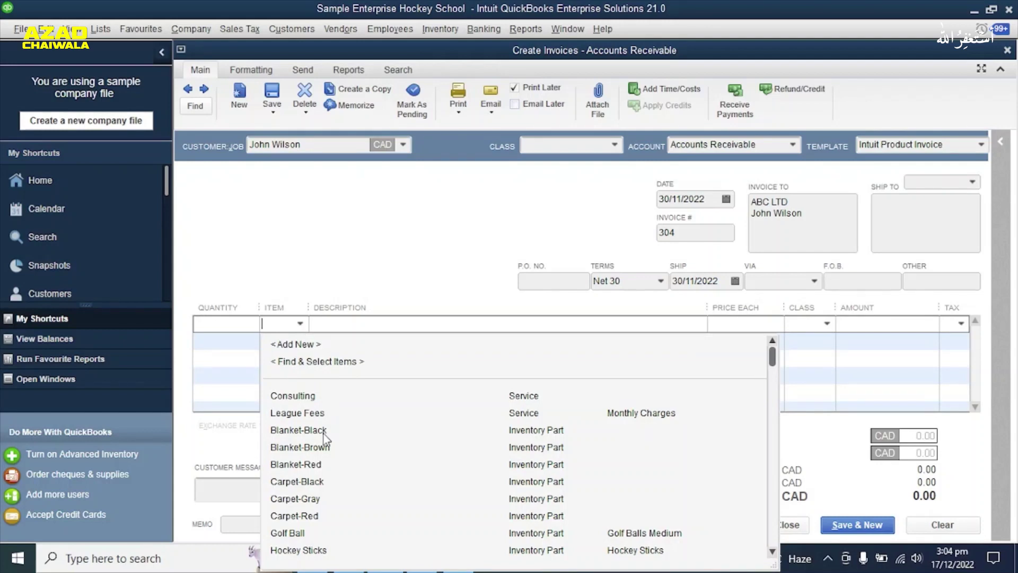
{"action": "left_click", "coordinate": [299, 452]}
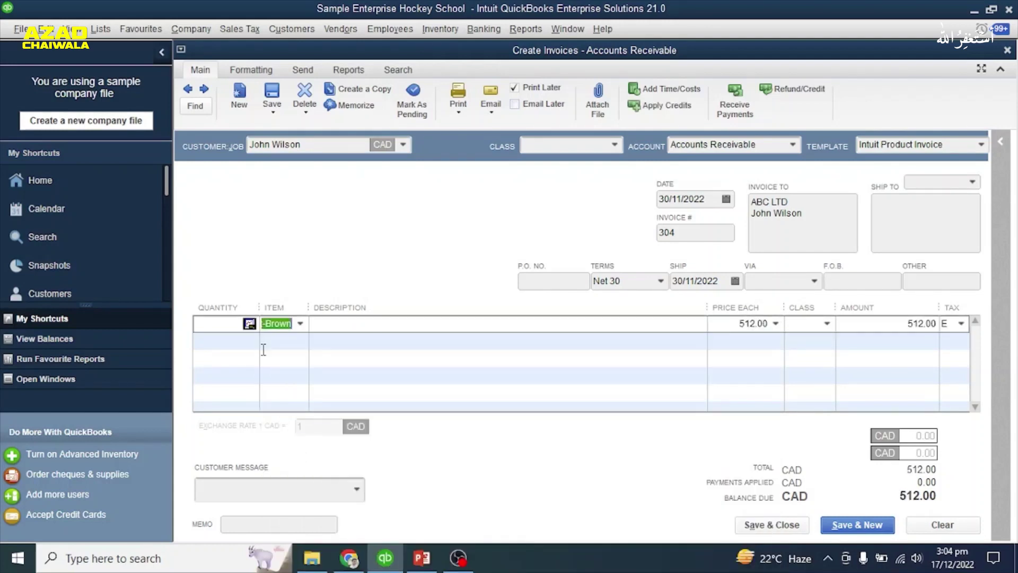
{"action": "left_click", "coordinate": [239, 325]}
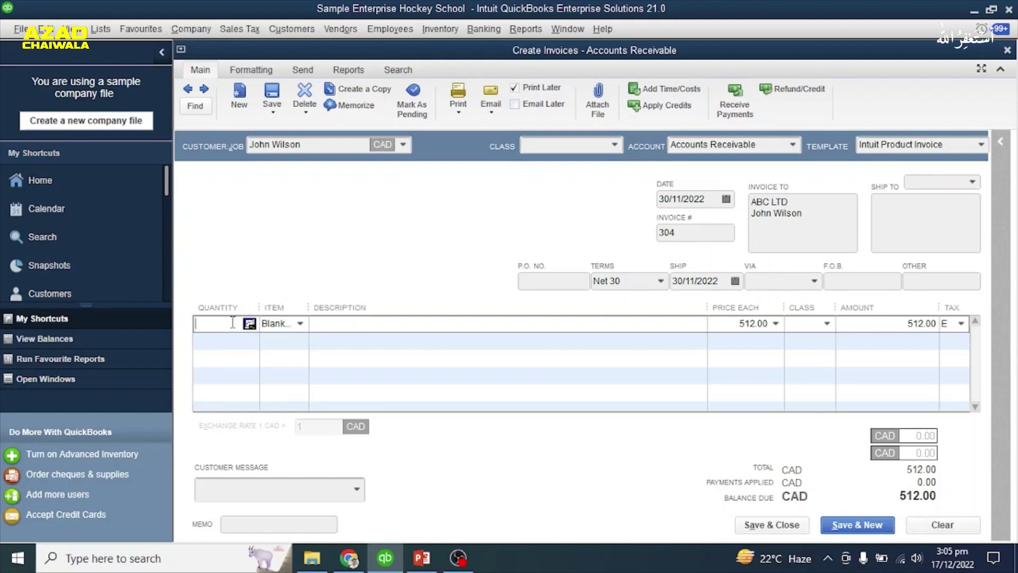
{"action": "type", "text": "2"}
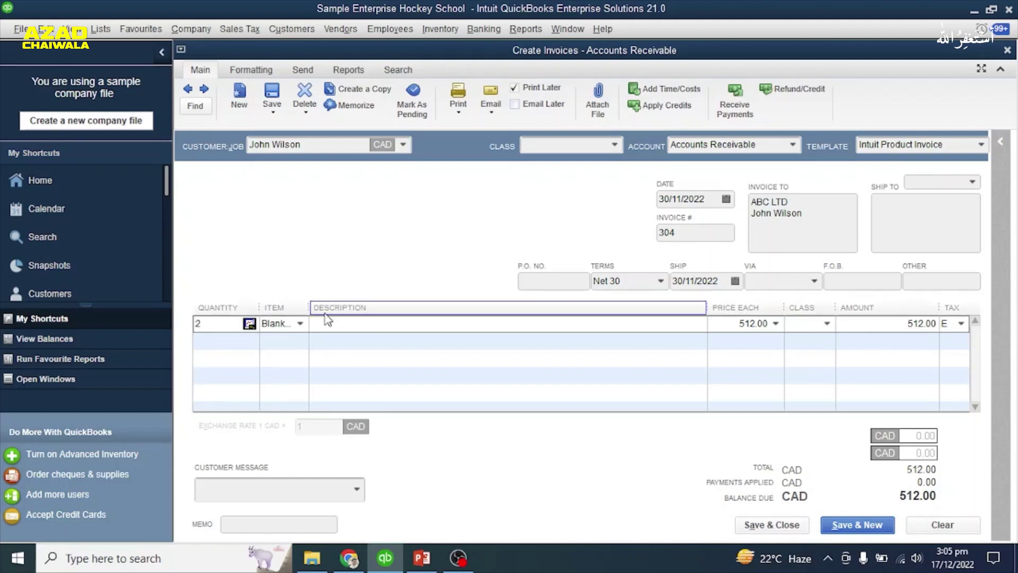
{"action": "left_click", "coordinate": [728, 322]}
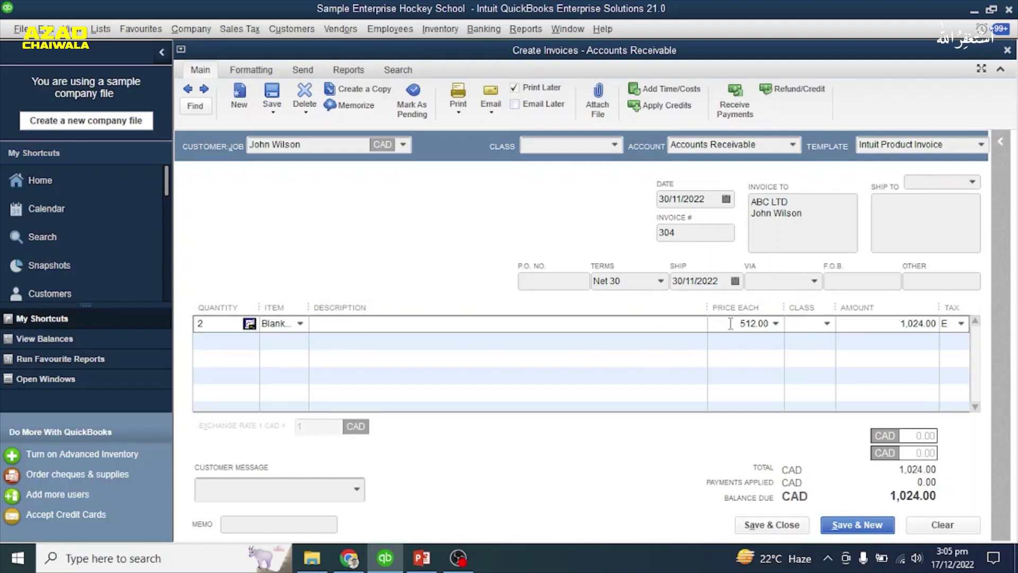
Describe the blanket line as "Blankets sold 2" and choose a different tax code for it.
{"action": "left_click", "coordinate": [435, 324]}
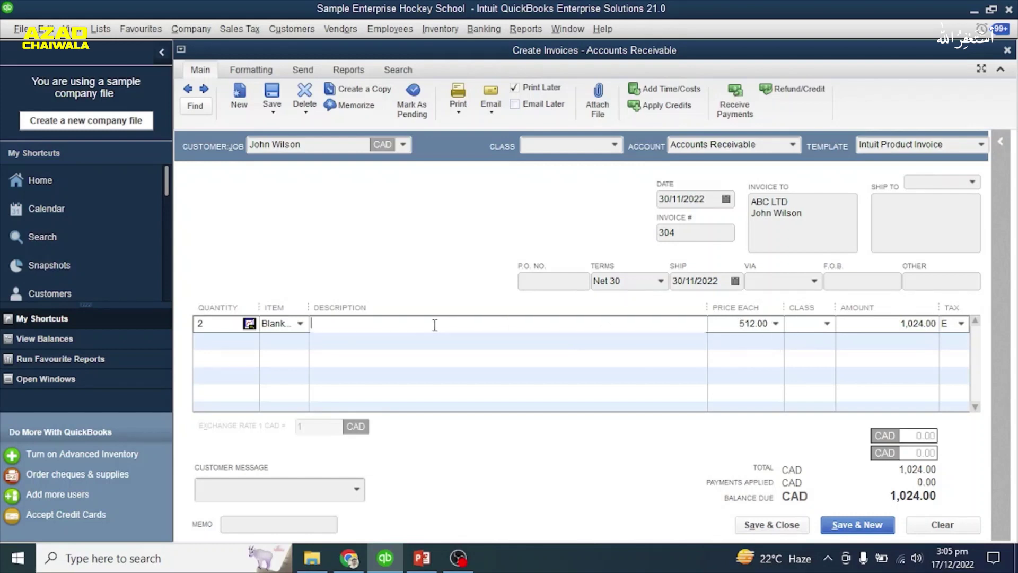
{"action": "type", "text": "Blankets sold 2"}
{"action": "left_click", "coordinate": [961, 324]}
{"action": "left_click", "coordinate": [756, 451]}
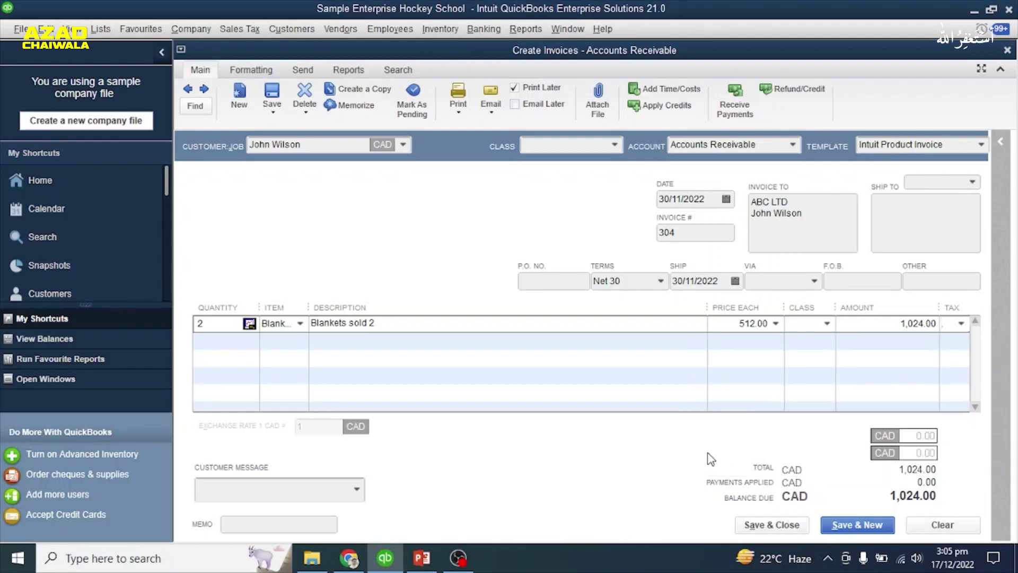
Save and close the blanket invoice, accepting the back-dated entry and leaving the item's class unassigned.
{"action": "left_click", "coordinate": [781, 528]}
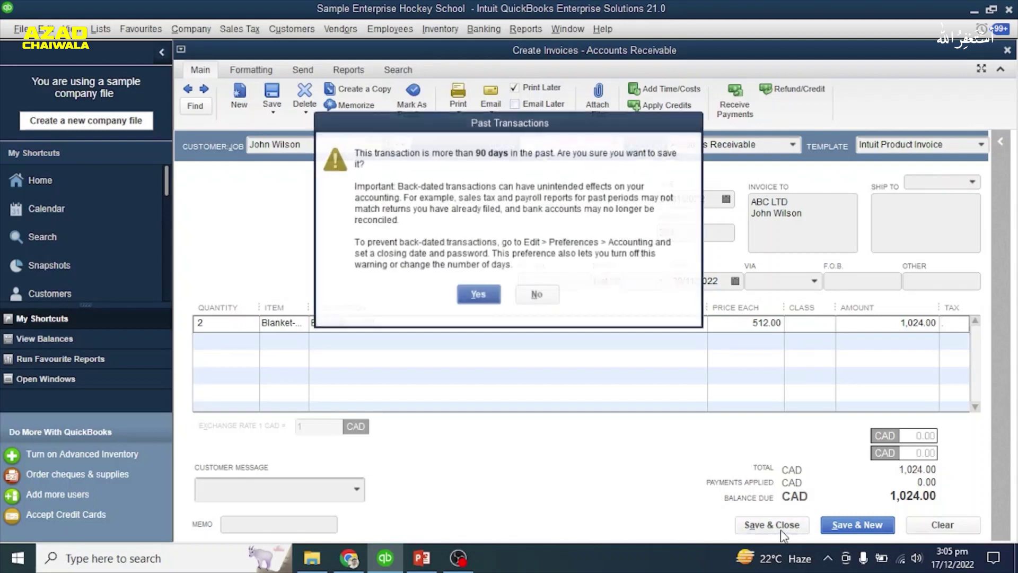
{"action": "left_click", "coordinate": [478, 294]}
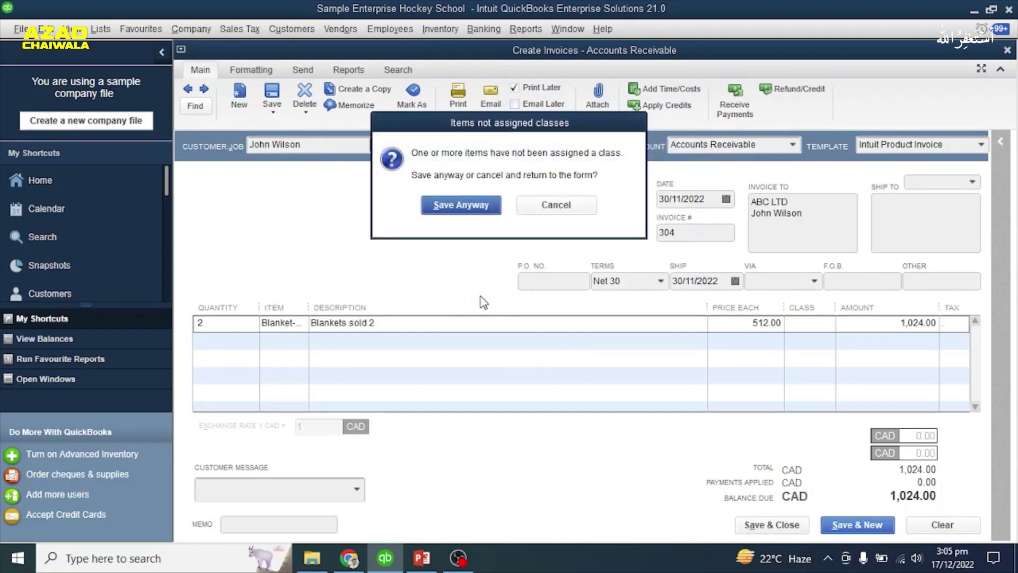
{"action": "left_click", "coordinate": [459, 206]}
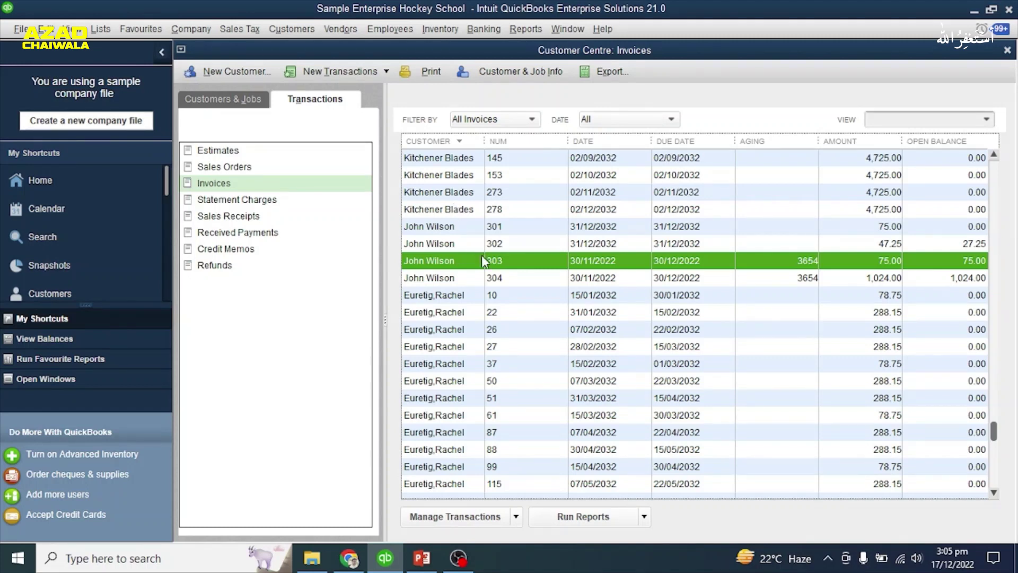
Filter the invoice transactions to Open Invoices and find the ABC LTD customer's unpaid invoices.
{"action": "left_click", "coordinate": [438, 278]}
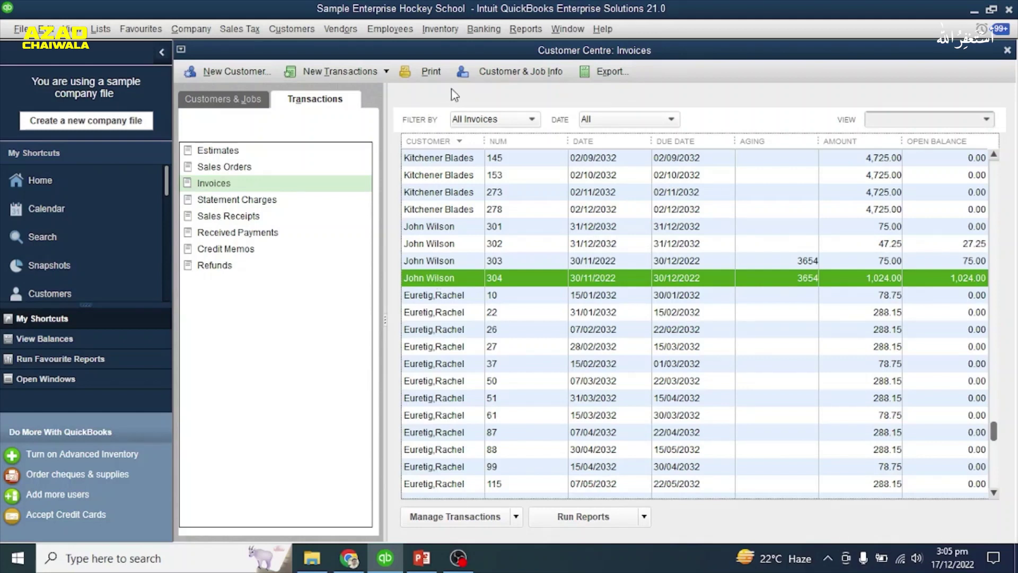
{"action": "left_click", "coordinate": [527, 122]}
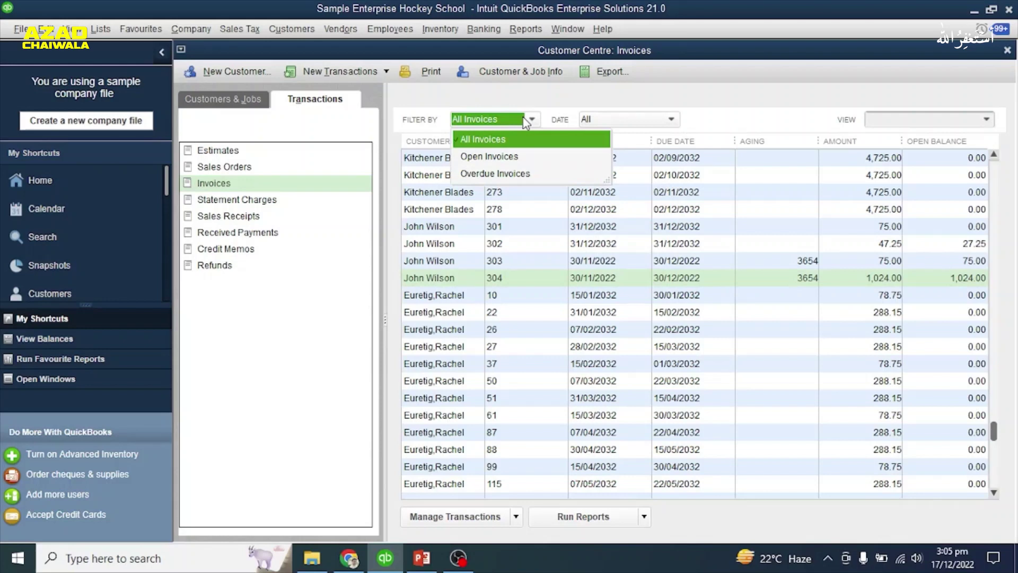
{"action": "left_click", "coordinate": [484, 157]}
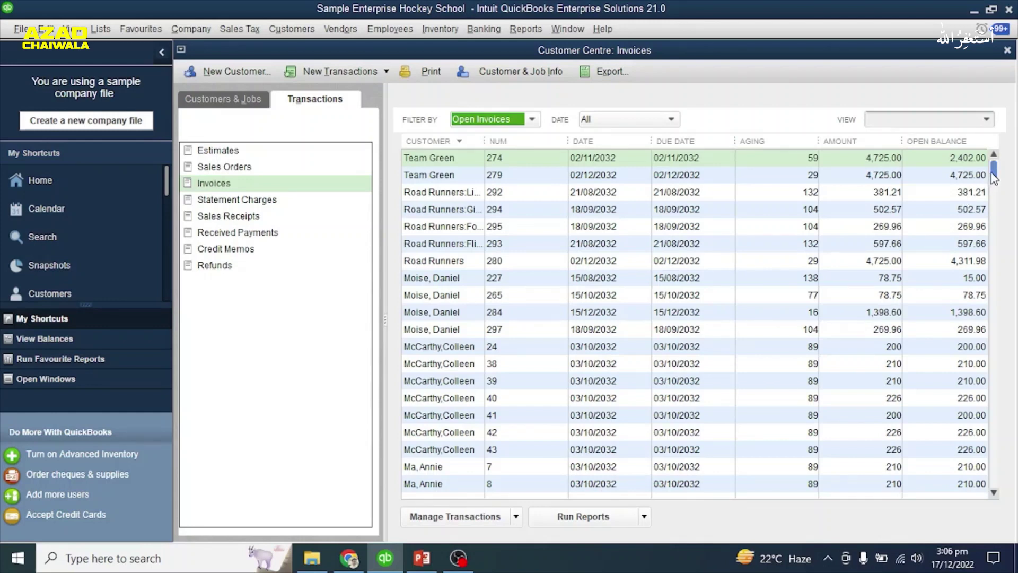
{"action": "left_click_drag", "start_coordinate": [995, 173], "coordinate": [1012, 450]}
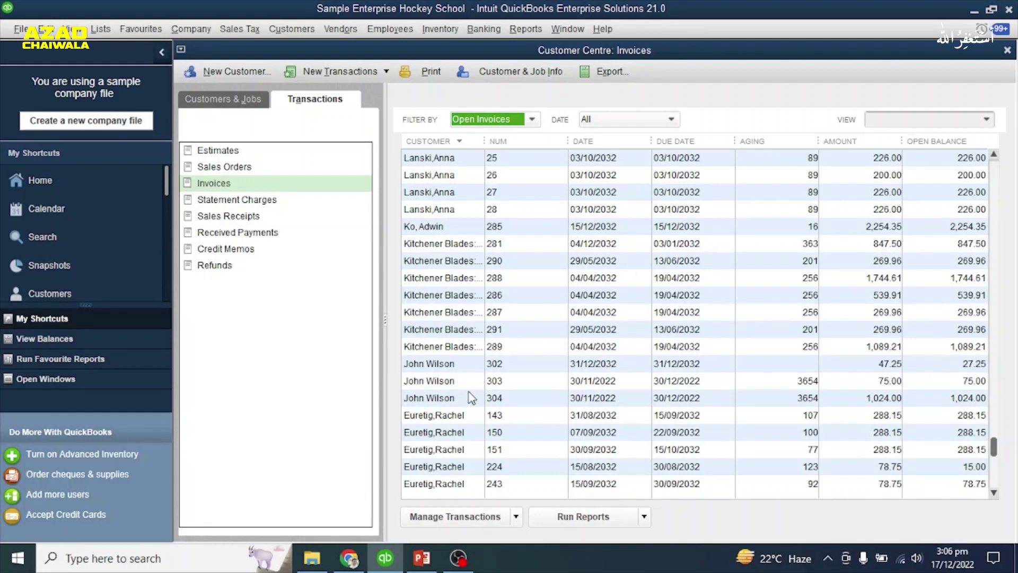
Open the ABC LTD customer's 1,024.00 invoice, view the payment form available from it, and close both without recording a payment.
{"action": "double_click", "coordinate": [450, 399]}
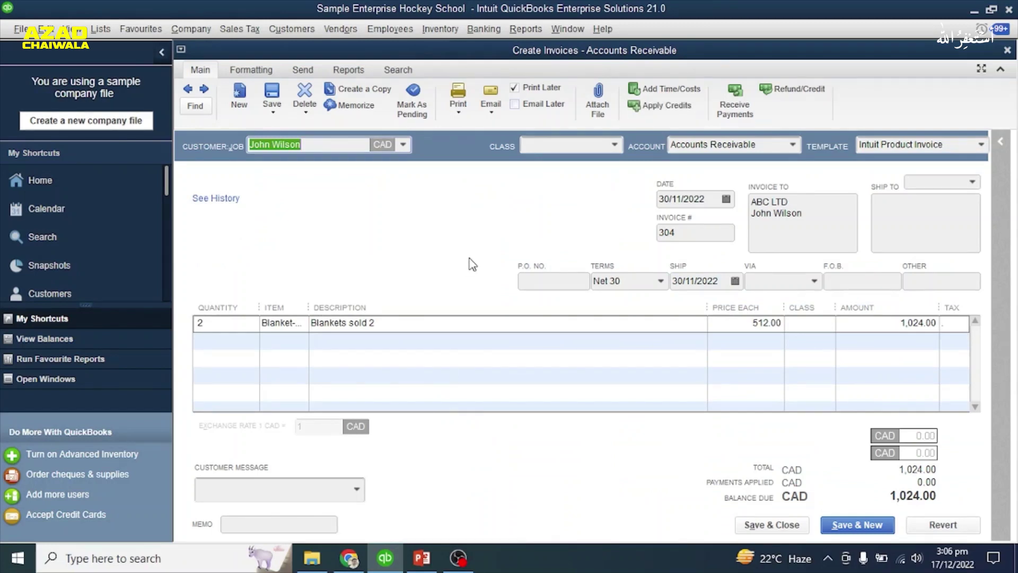
{"action": "left_click", "coordinate": [745, 97]}
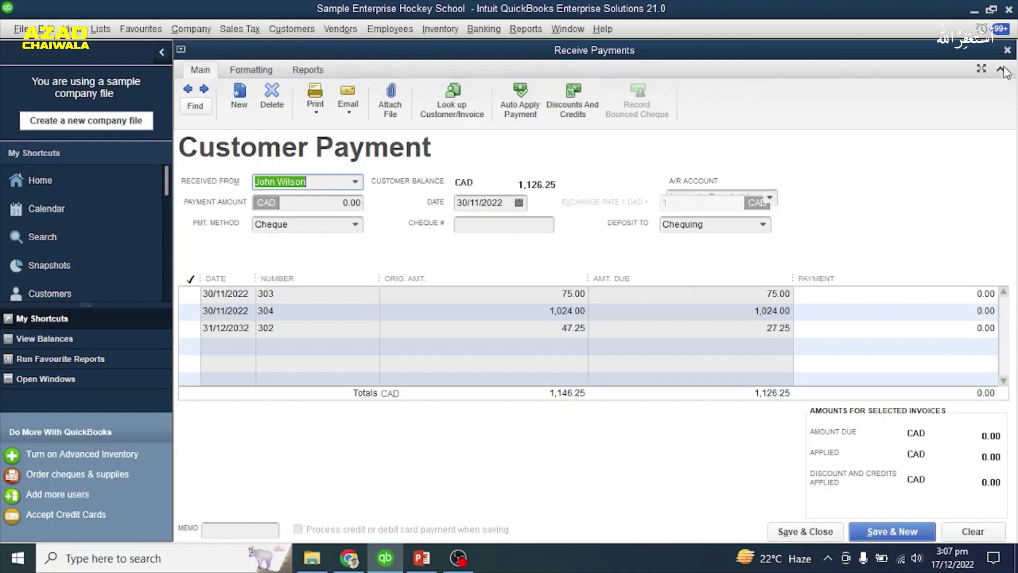
{"action": "left_click", "coordinate": [1007, 50]}
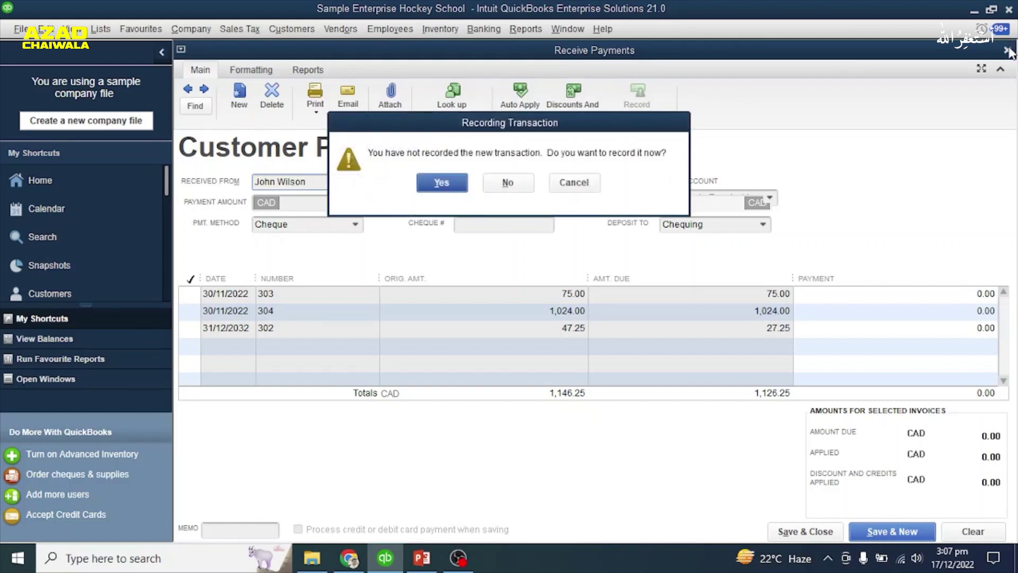
{"action": "left_click", "coordinate": [509, 182]}
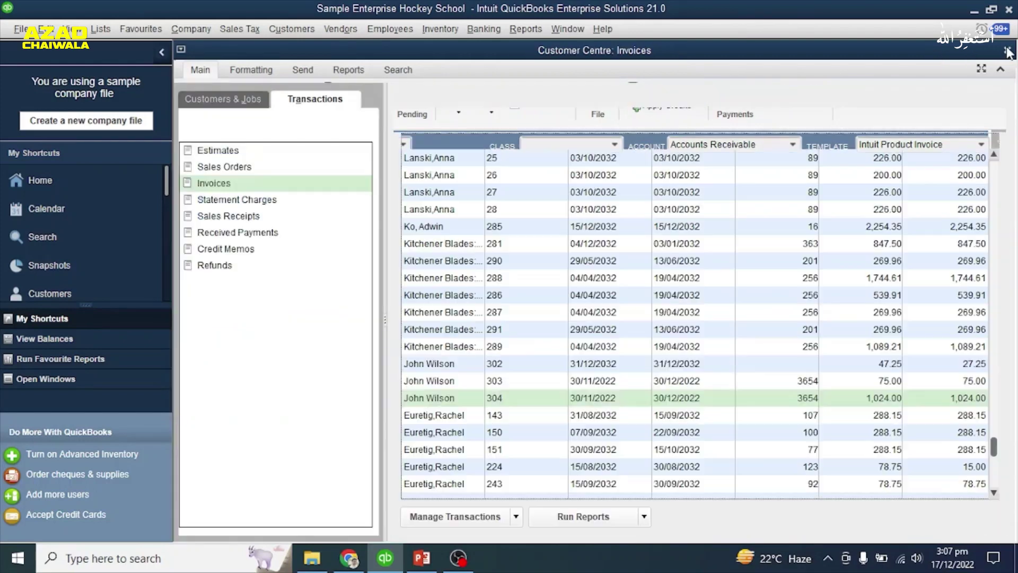
{"action": "left_click", "coordinate": [1007, 50]}
Start a new customer payment from the ABC LTD customer and enter a payment amount of 75.00.
{"action": "left_click", "coordinate": [298, 29]}
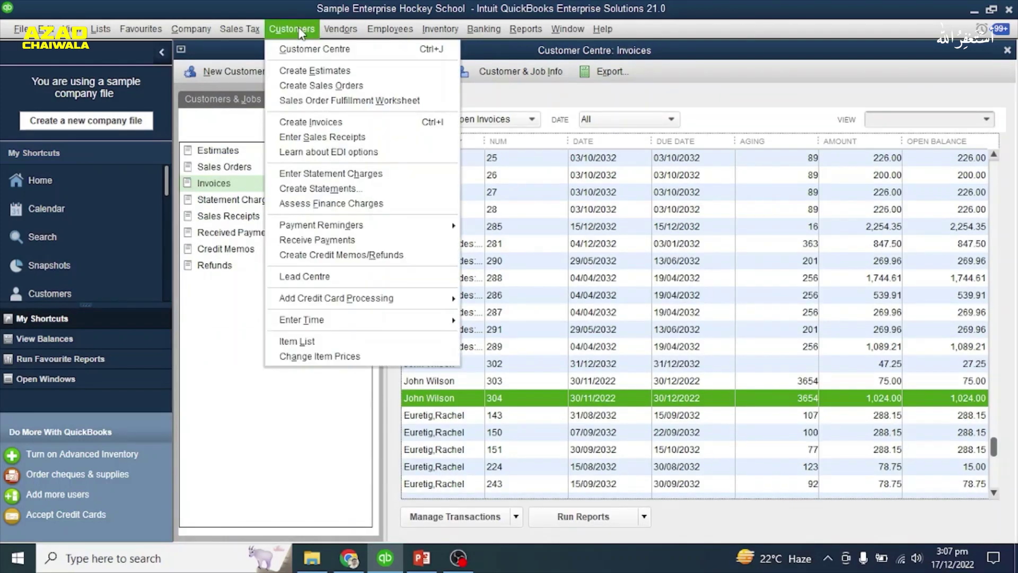
{"action": "left_click", "coordinate": [346, 242]}
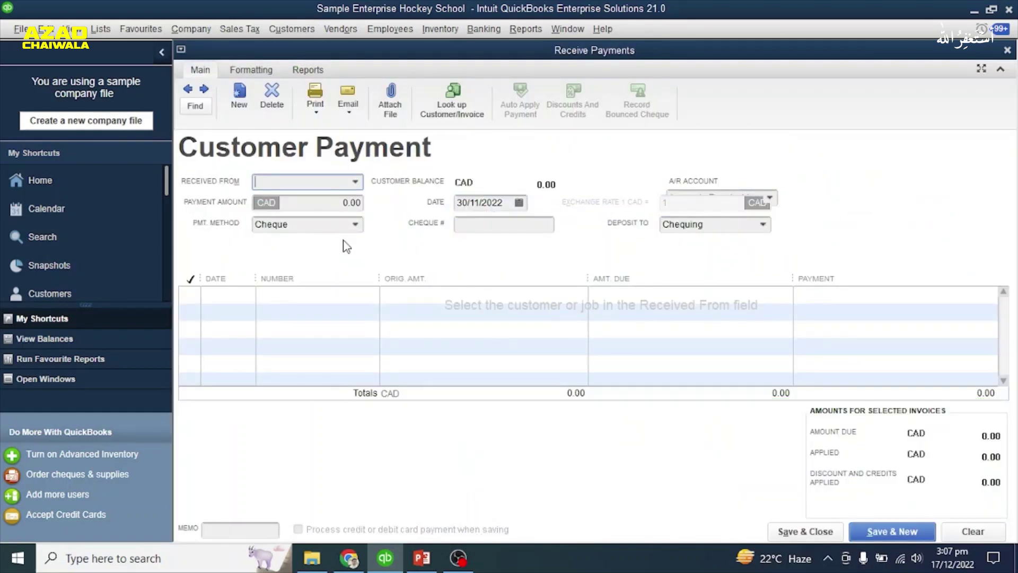
{"action": "left_click", "coordinate": [355, 182]}
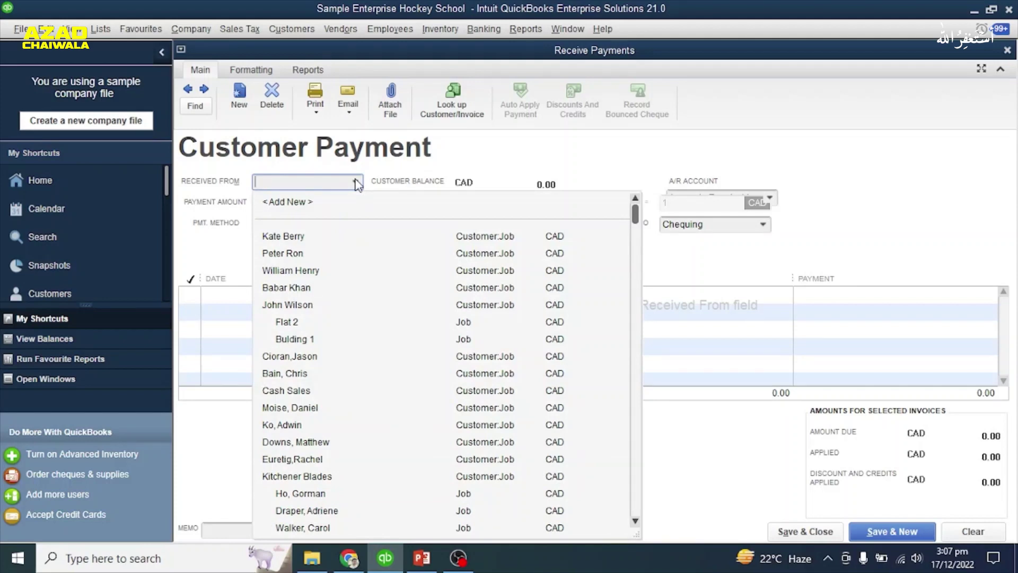
{"action": "left_click", "coordinate": [297, 305]}
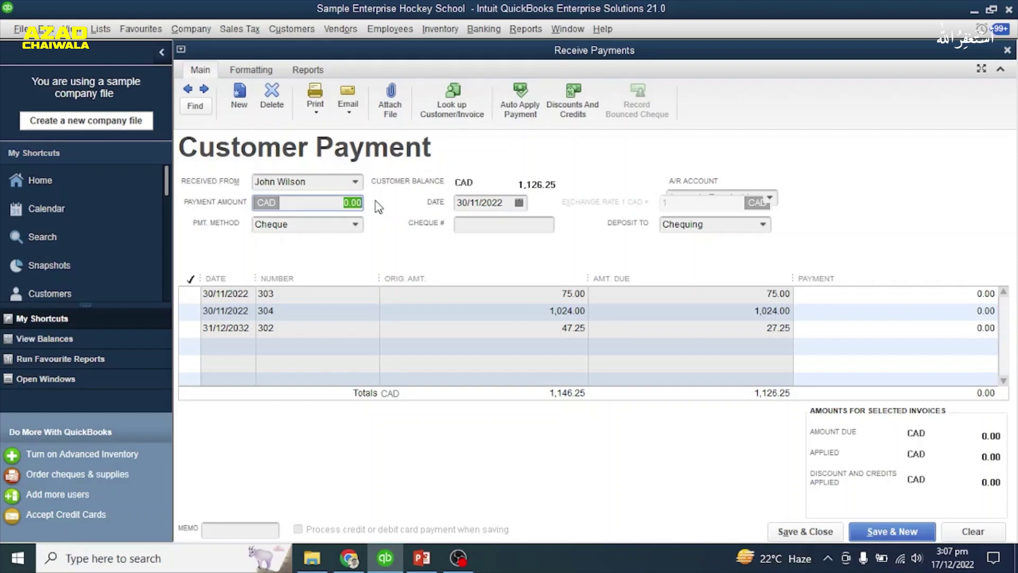
{"action": "type", "text": "75"}
{"action": "key", "text": "Tab"}
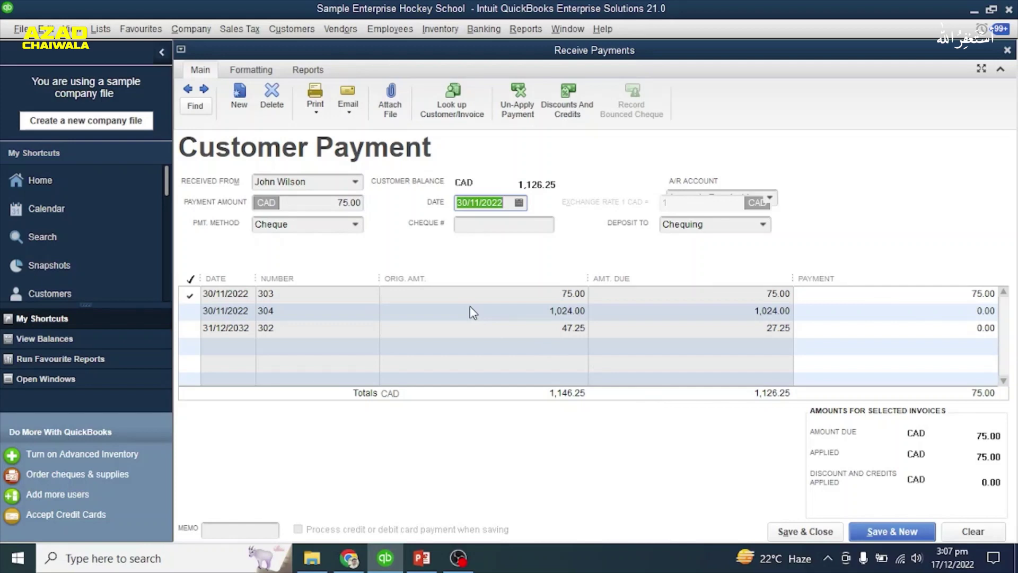
Keep Accounts Receivable, the Cheque method and the Chequing deposit account for the payment, and save and close it, accepting the back-dated entry.
{"action": "left_click", "coordinate": [769, 198]}
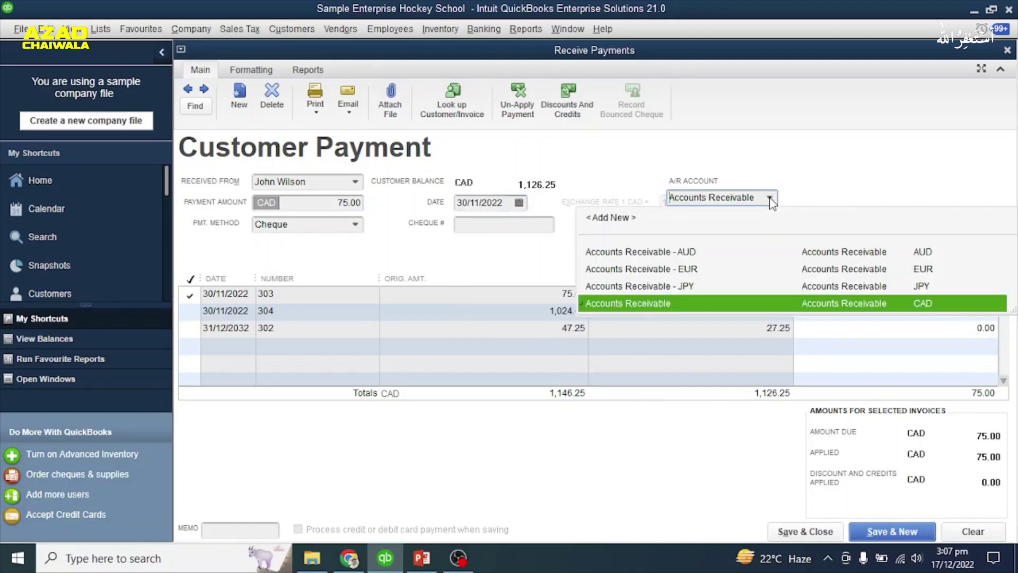
{"action": "left_click", "coordinate": [619, 303]}
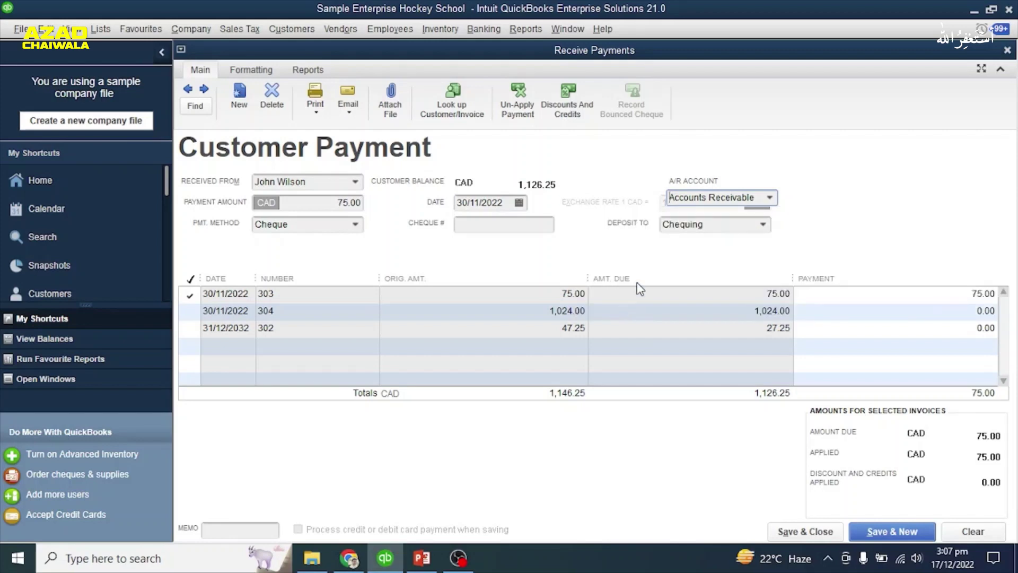
{"action": "left_click", "coordinate": [353, 227]}
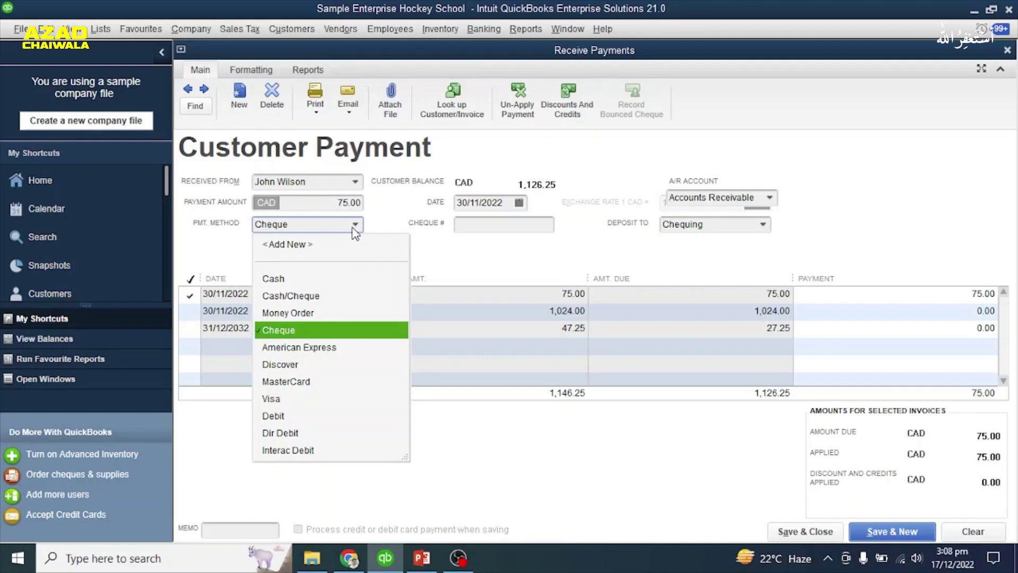
{"action": "left_click", "coordinate": [454, 260]}
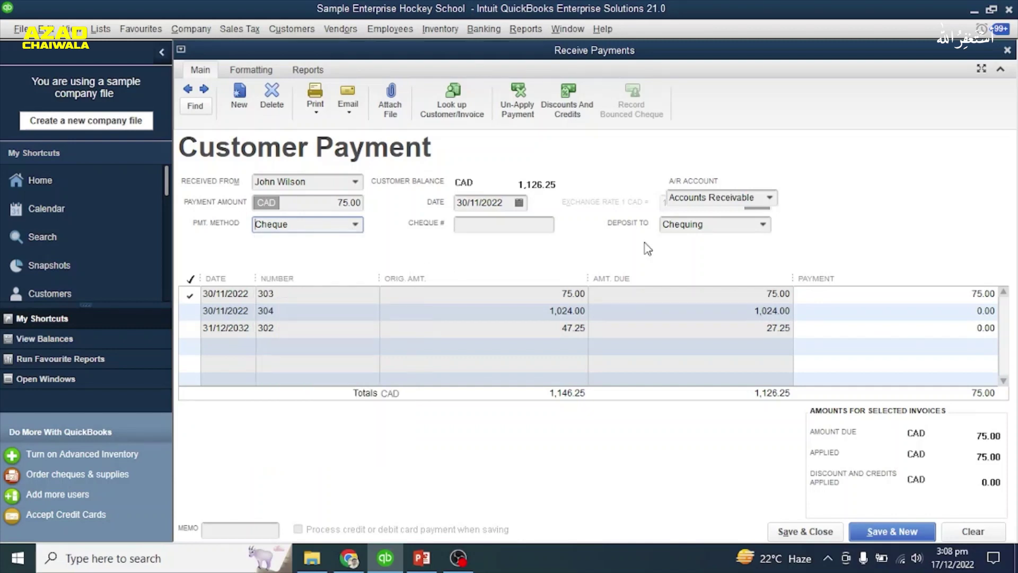
{"action": "left_click", "coordinate": [752, 224]}
{"action": "left_click", "coordinate": [764, 225]}
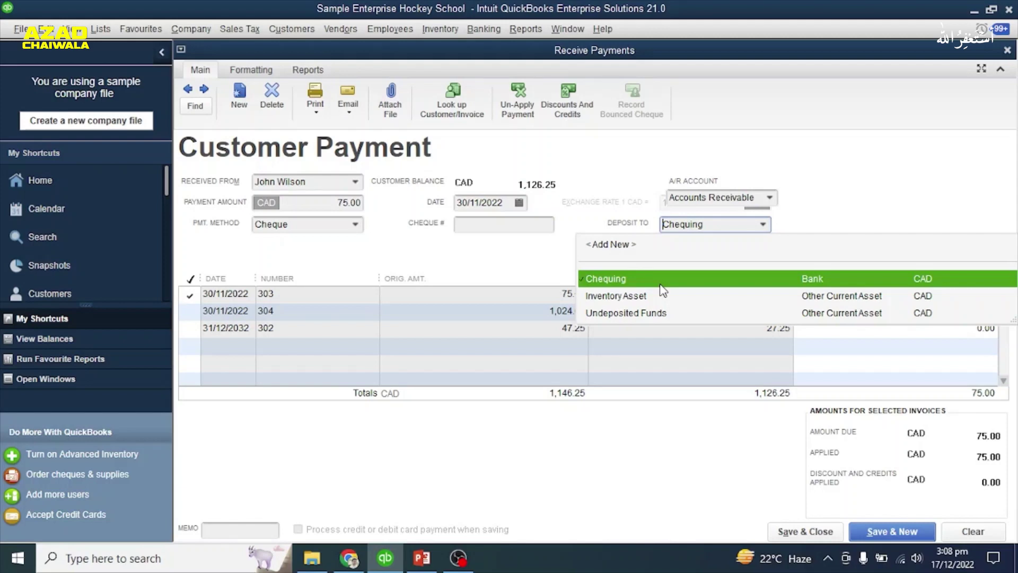
{"action": "left_click", "coordinate": [830, 225]}
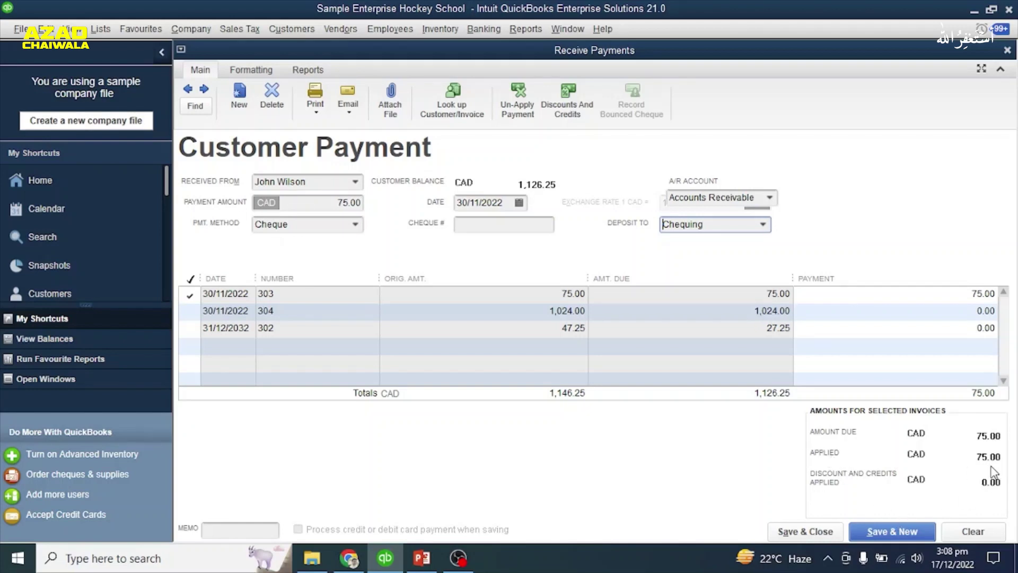
{"action": "left_click", "coordinate": [800, 532]}
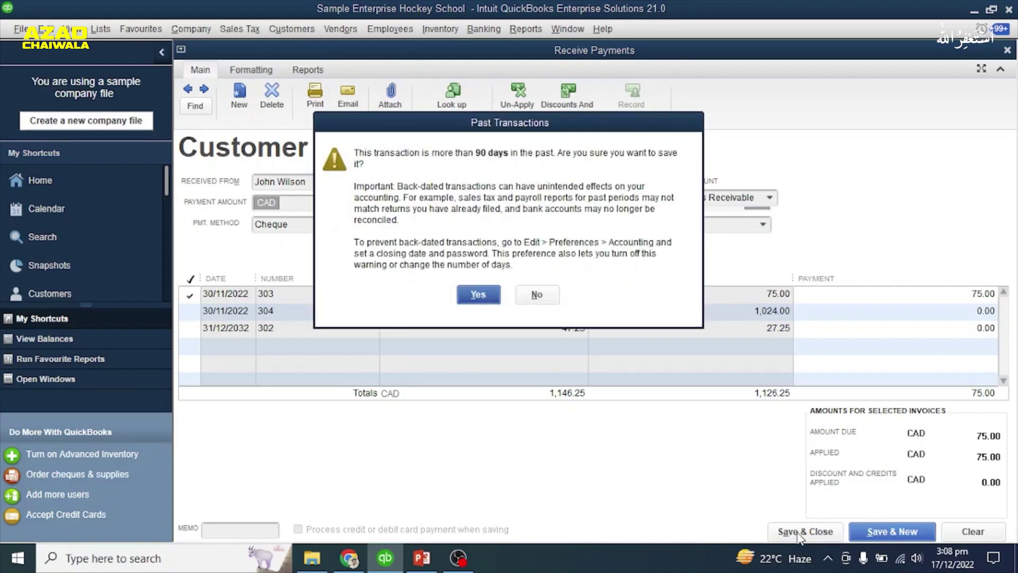
{"action": "left_click", "coordinate": [479, 295]}
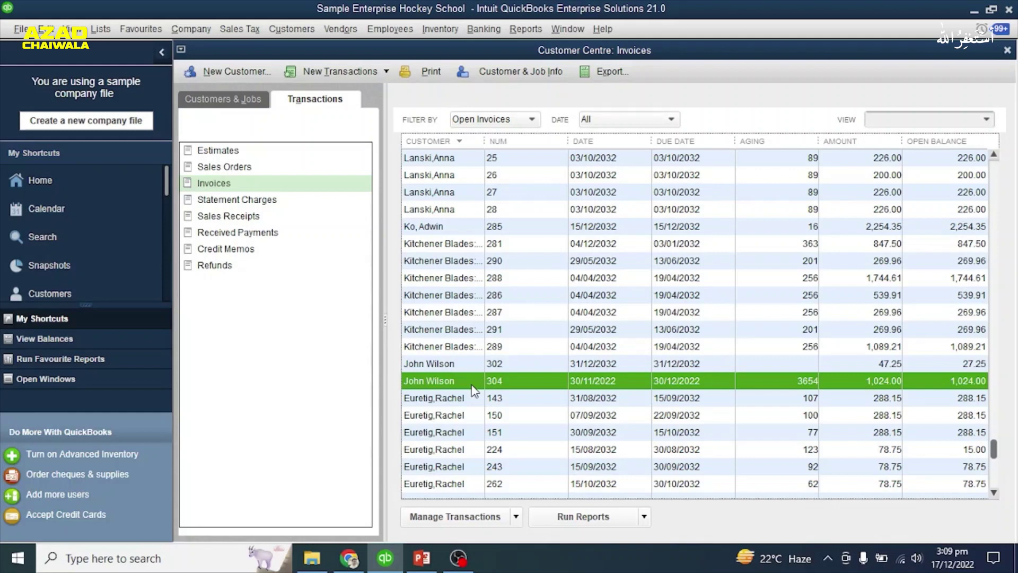
Start a new customer payment from the ABC LTD customer and enter a payment amount of 500.00 towards the 1,024.00 invoice.
{"action": "left_click", "coordinate": [281, 29]}
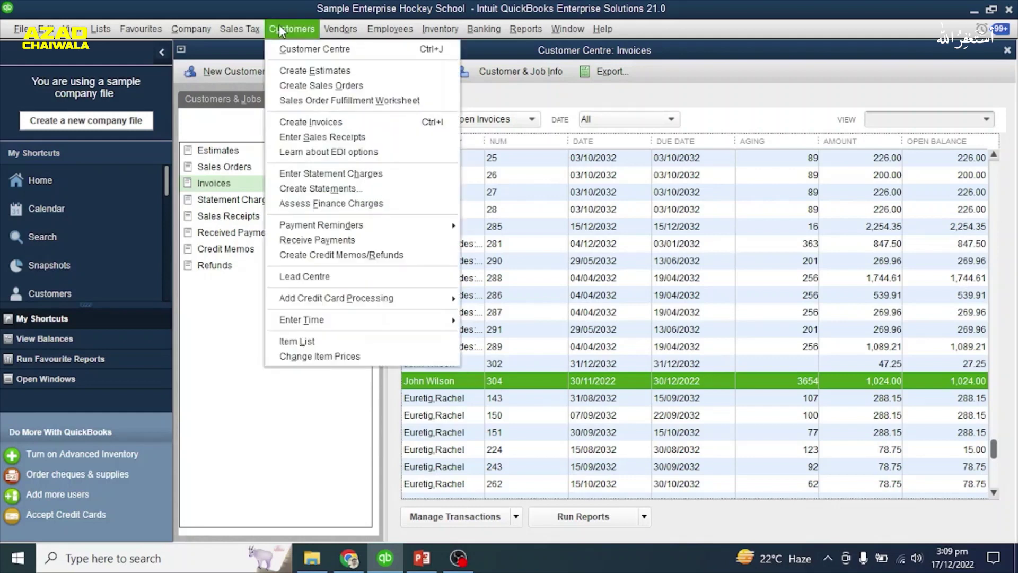
{"action": "left_click", "coordinate": [332, 239]}
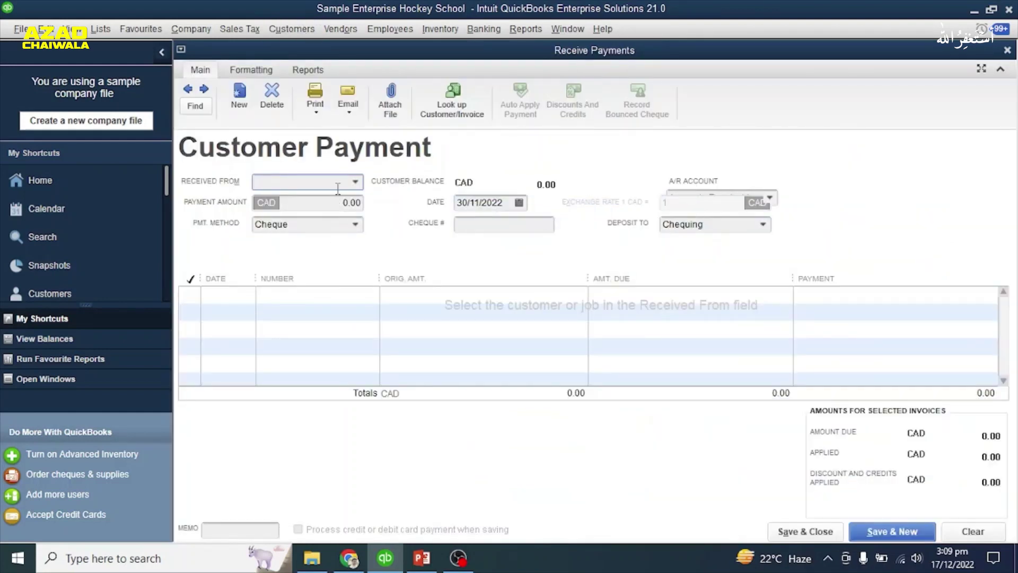
{"action": "type", "text": "jon"}
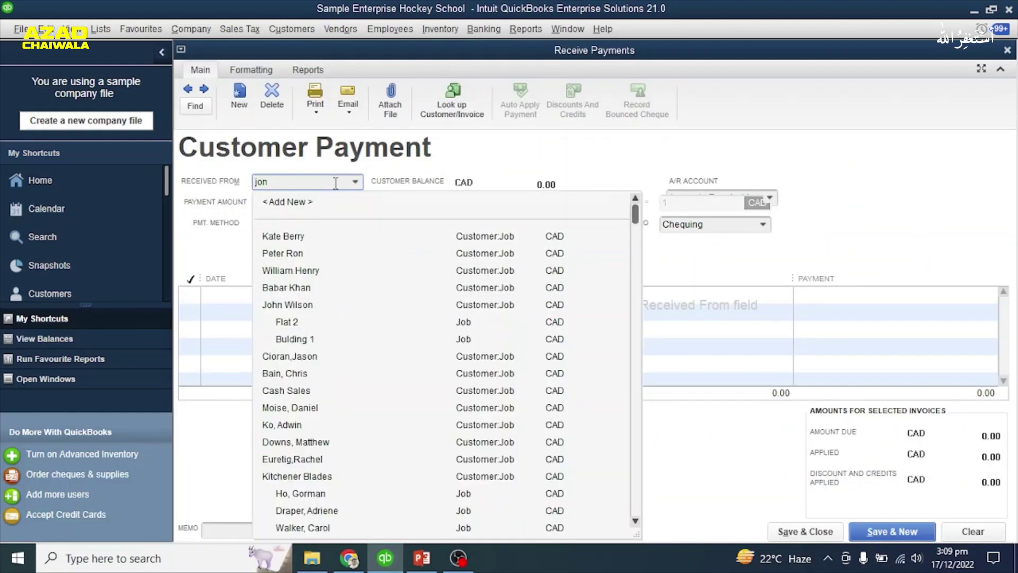
{"action": "left_click", "coordinate": [297, 305]}
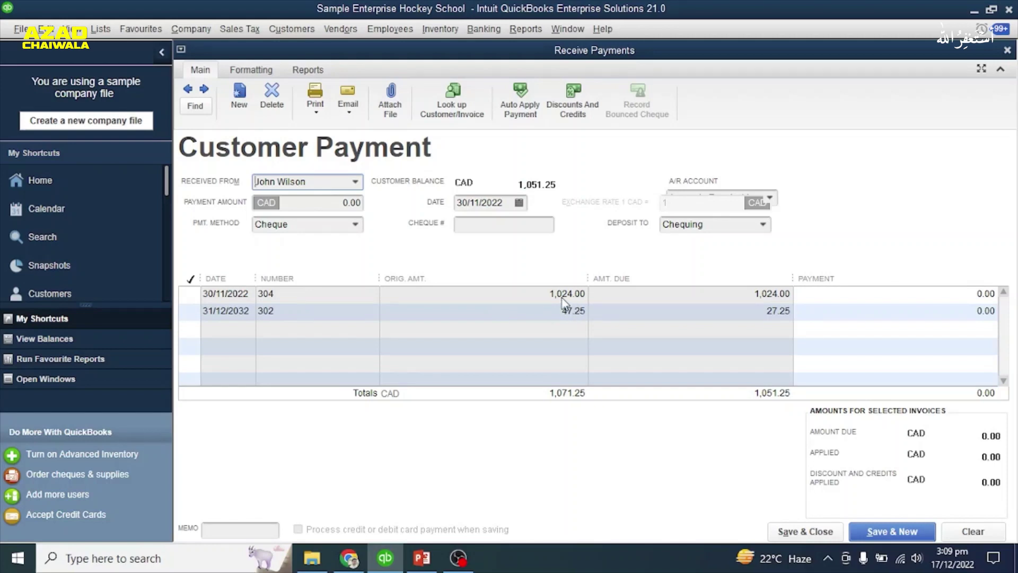
{"action": "left_click", "coordinate": [331, 203]}
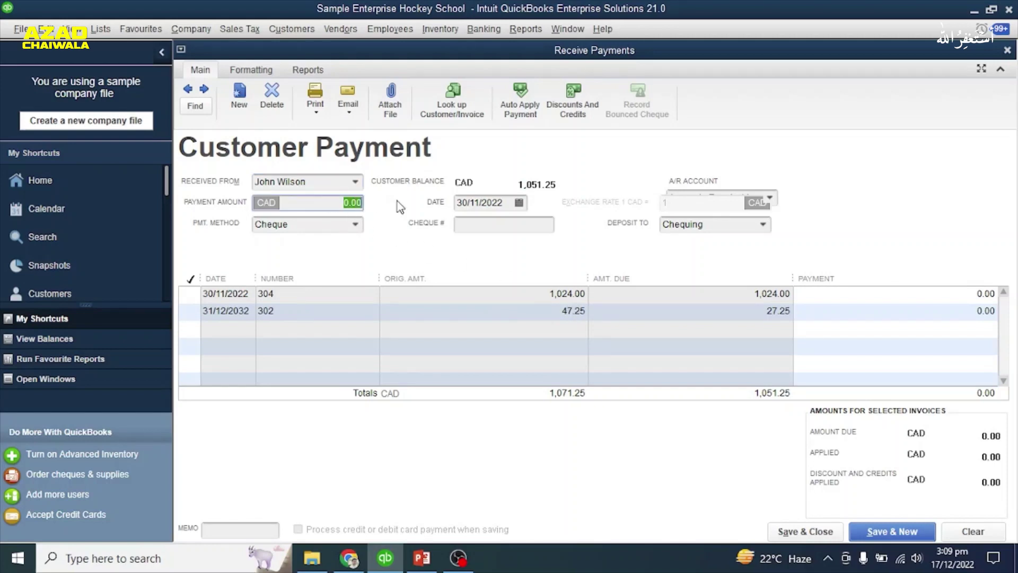
{"action": "type", "text": "500"}
{"action": "key", "text": "Tab"}
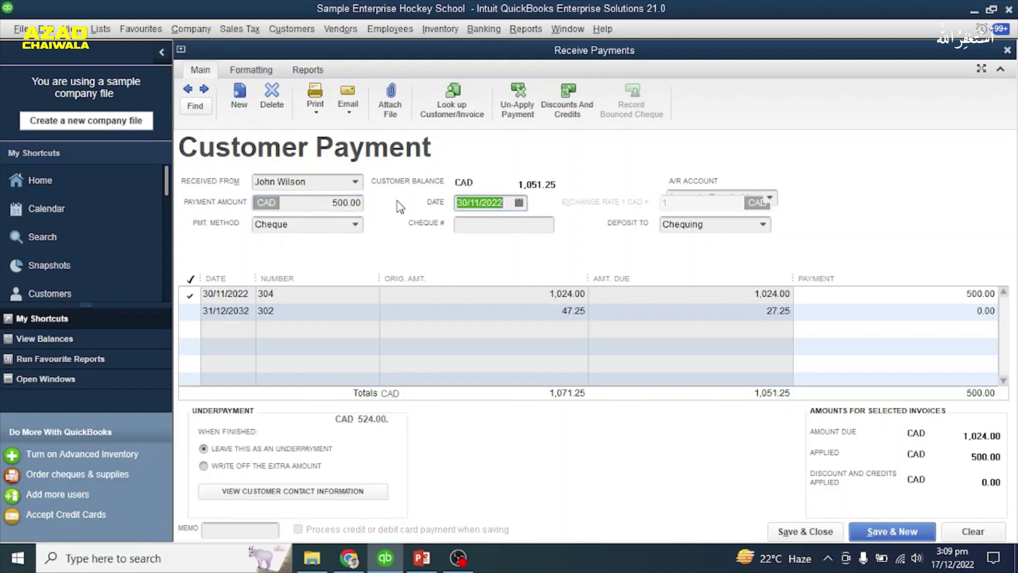
Assign the 500.00 payment to the Accounts Receivable account, then save and close it, accepting the back-dated entry.
{"action": "left_click", "coordinate": [770, 201]}
{"action": "left_click", "coordinate": [638, 303]}
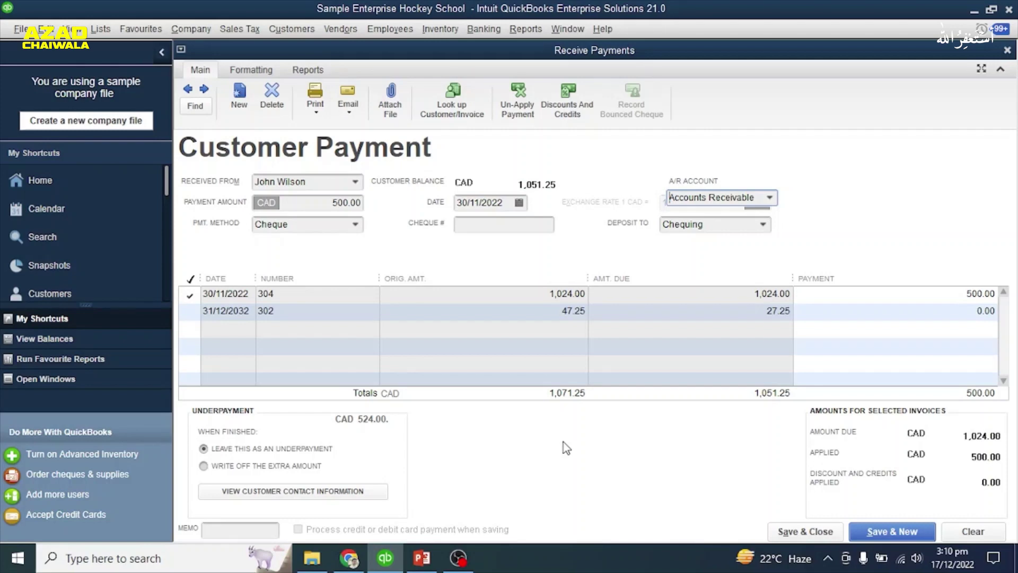
{"action": "left_click", "coordinate": [833, 533]}
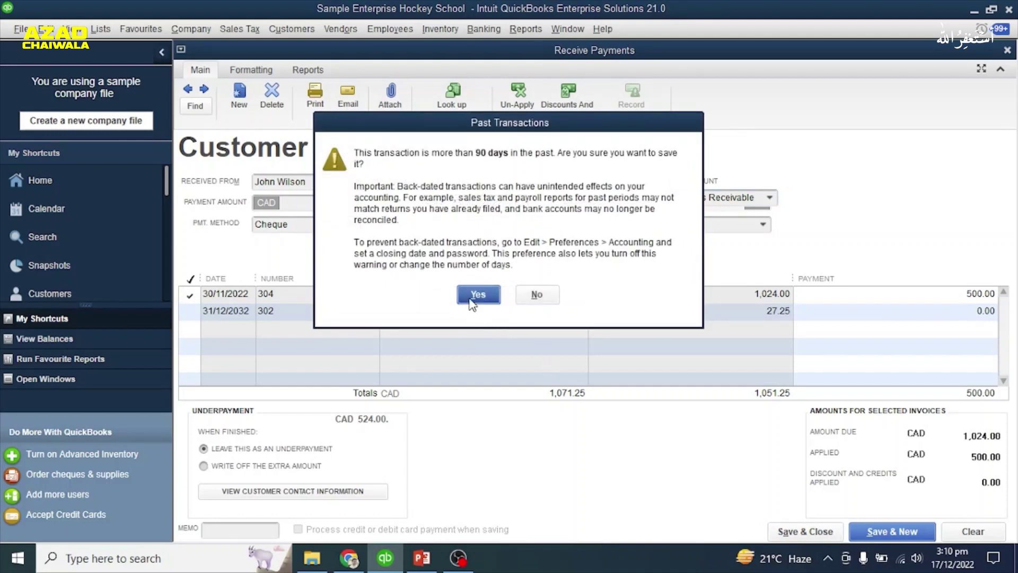
{"action": "left_click", "coordinate": [472, 301]}
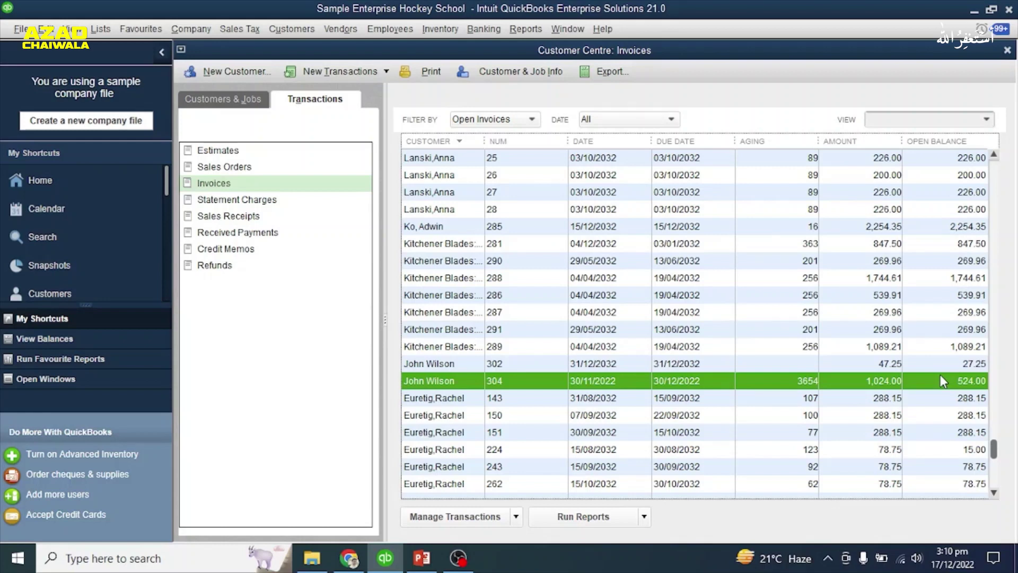
Filter the invoice transactions to All Invoices.
{"action": "left_click", "coordinate": [517, 536]}
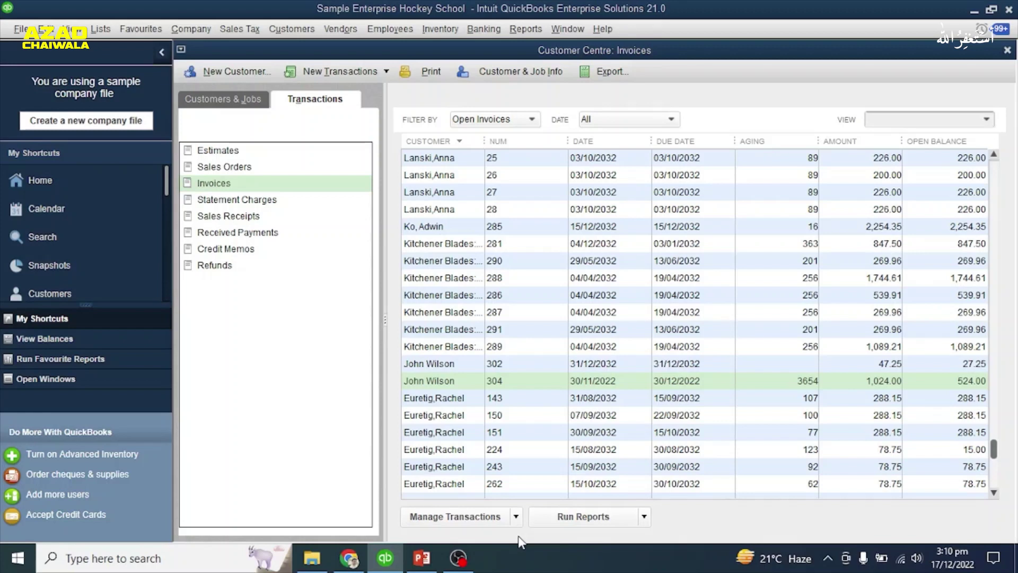
{"action": "left_click", "coordinate": [510, 126]}
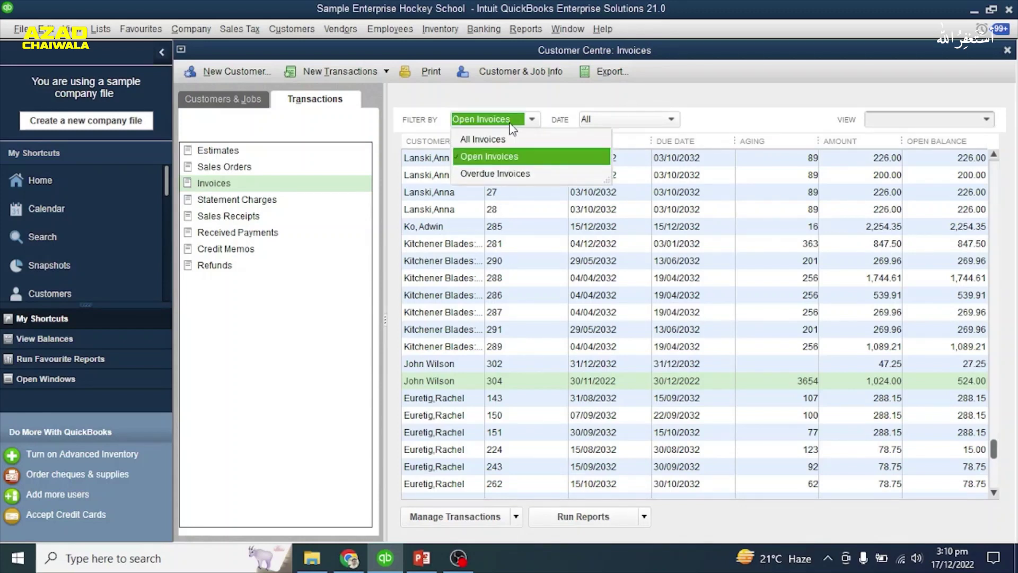
{"action": "left_click", "coordinate": [487, 140]}
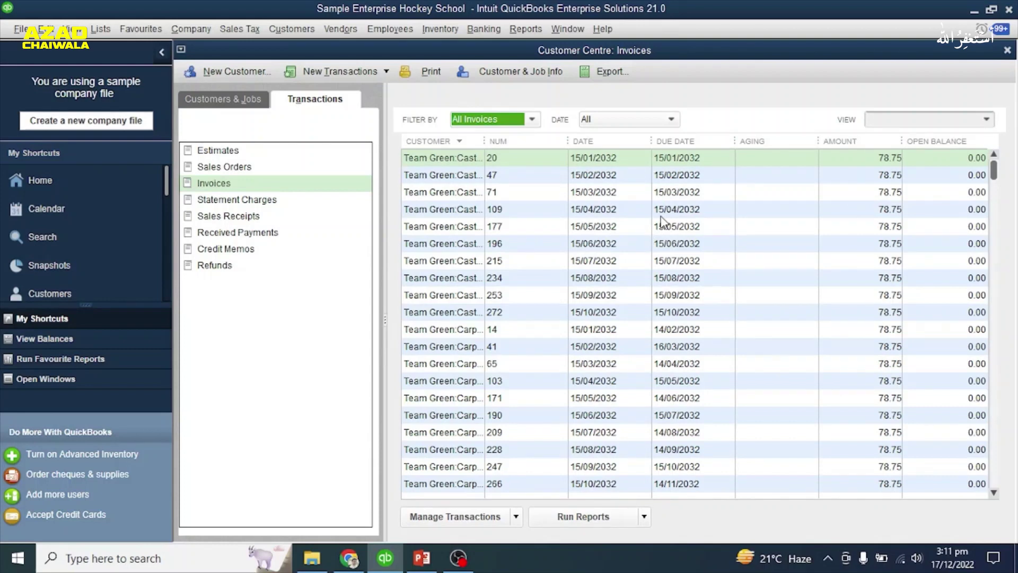
Export the invoice list to a new worksheet in a new Excel workbook, look through the exported rows, and return to QuickBooks.
{"action": "left_click", "coordinate": [609, 74]}
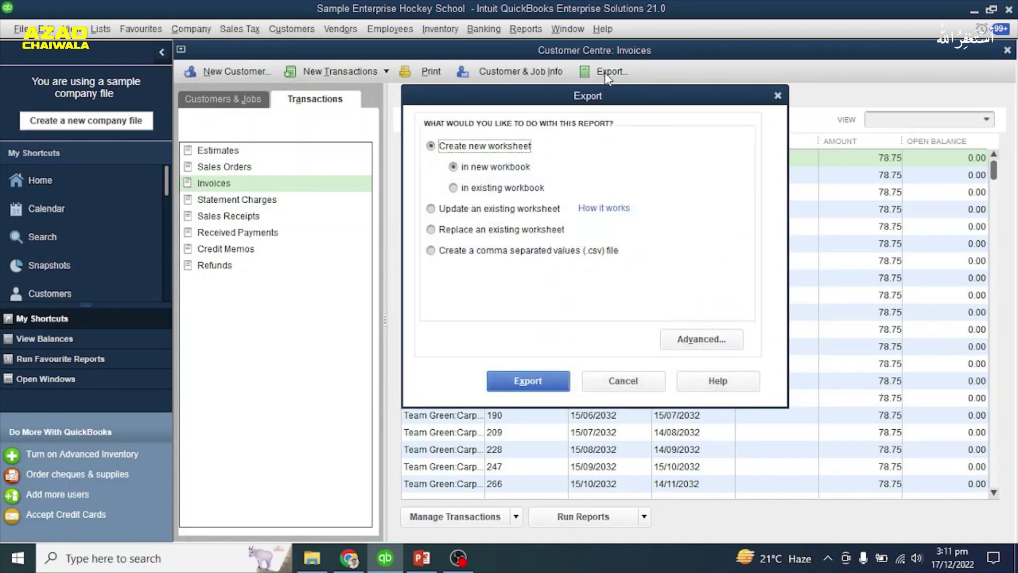
{"action": "left_click", "coordinate": [525, 384]}
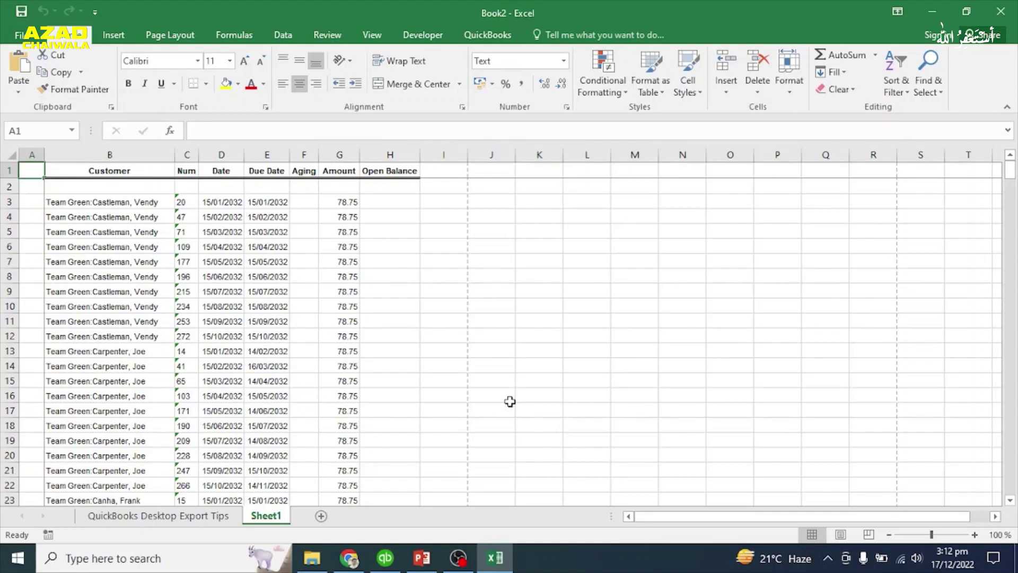
{"action": "left_click_drag", "start_coordinate": [1010, 171], "coordinate": [1016, 336]}
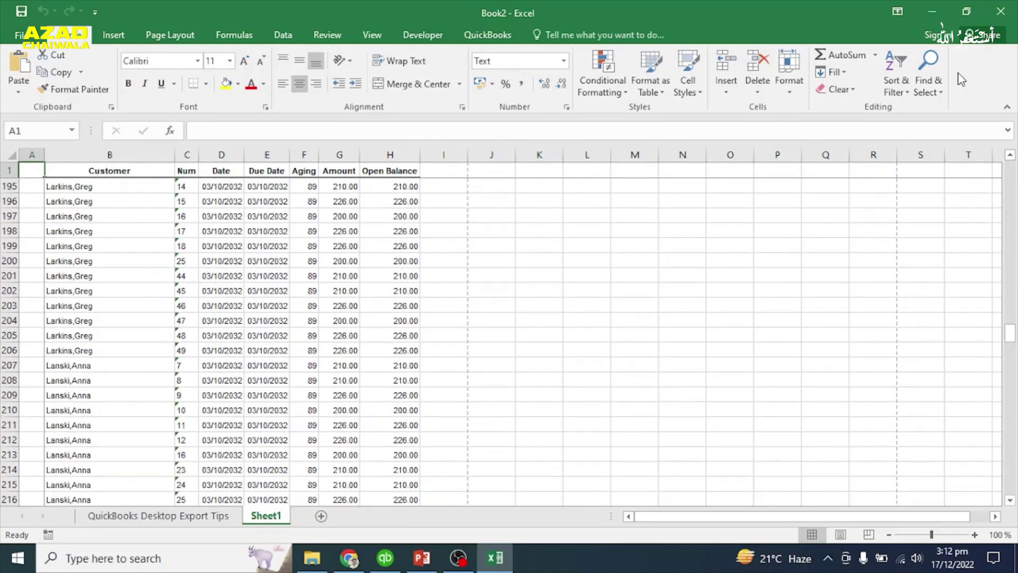
{"action": "left_click", "coordinate": [933, 16]}
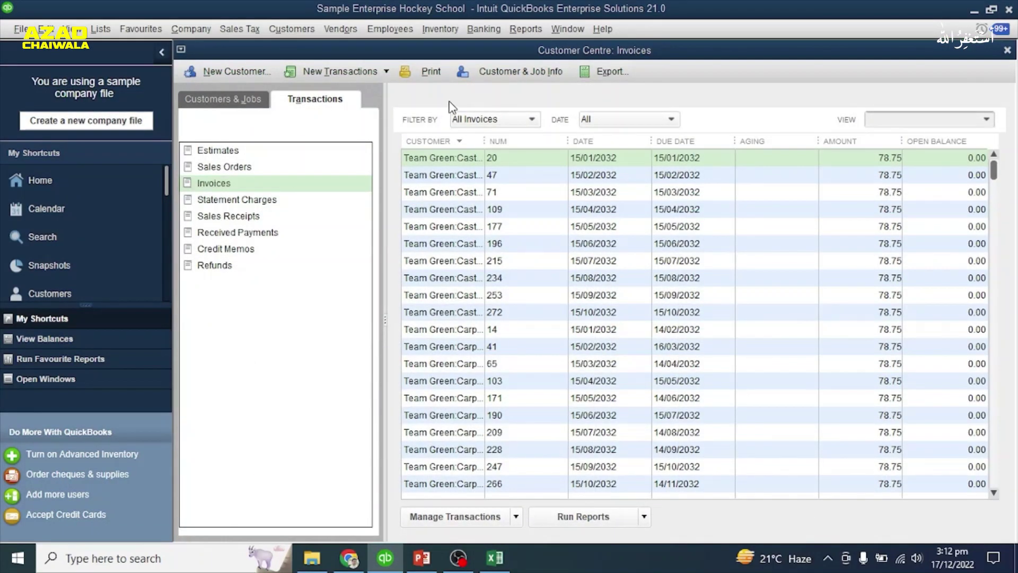
Limit the invoice list to transactions dated This Week.
{"action": "left_click", "coordinate": [661, 123]}
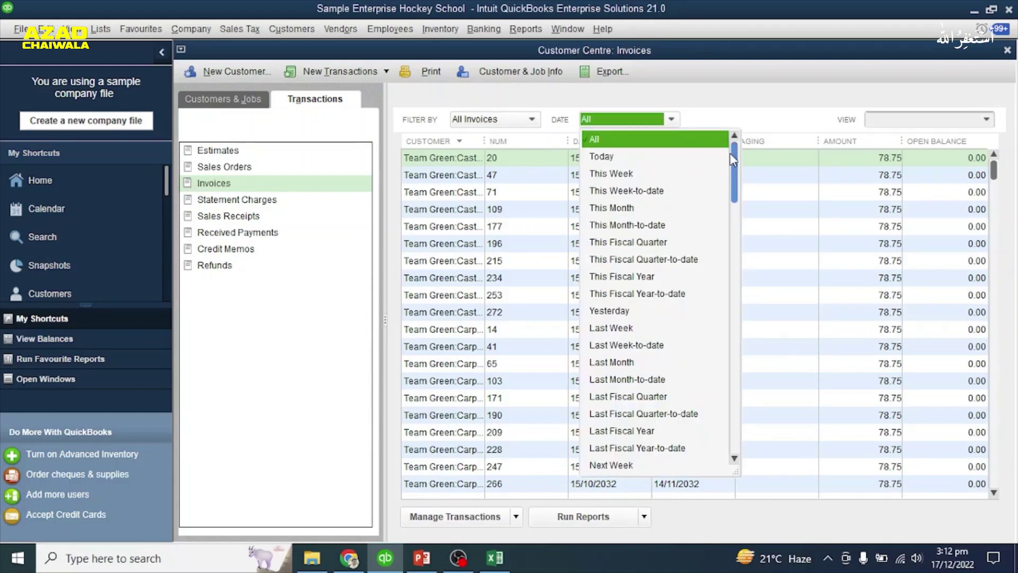
{"action": "mouse_move", "coordinate": [741, 160]}
{"action": "left_mouse_down"}
{"action": "mouse_move", "coordinate": [740, 395]}
{"action": "mouse_move", "coordinate": [737, 169]}
{"action": "mouse_move", "coordinate": [747, 148]}
{"action": "left_mouse_up"}
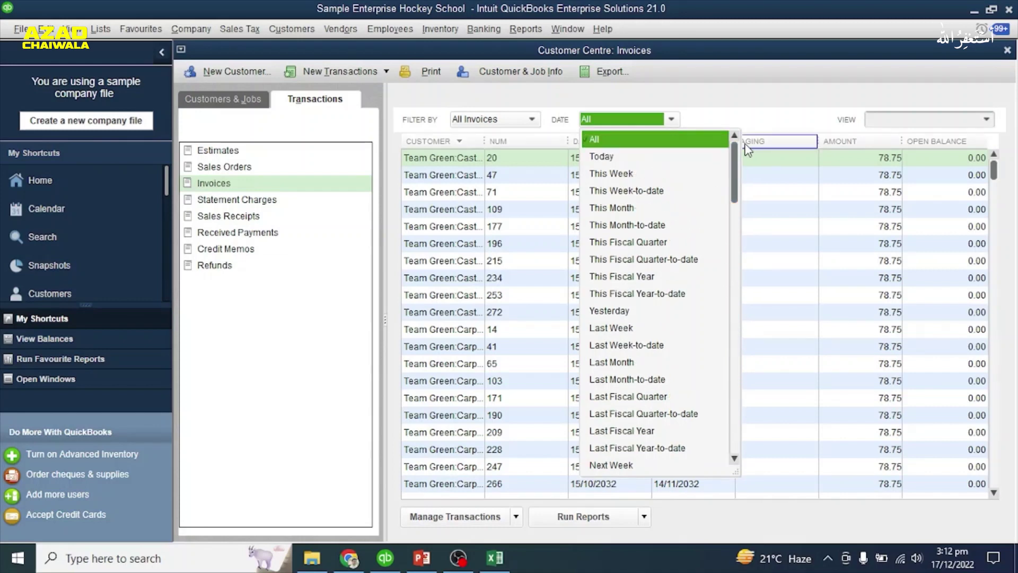
{"action": "left_click", "coordinate": [639, 174]}
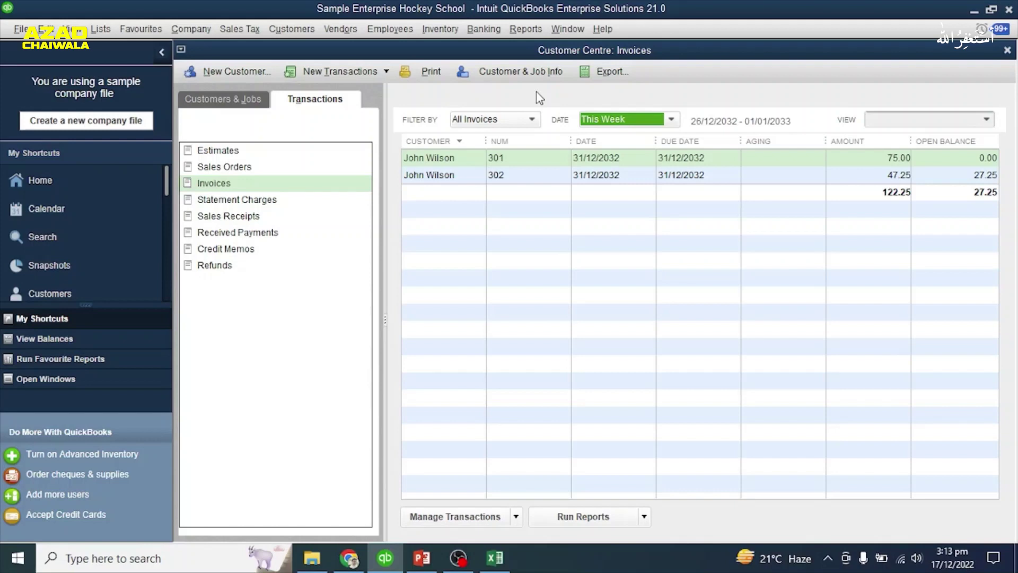
Start a new sales receipt for the second customer in the customer list and set it to deposit to the Chequing account.
{"action": "left_click", "coordinate": [302, 29]}
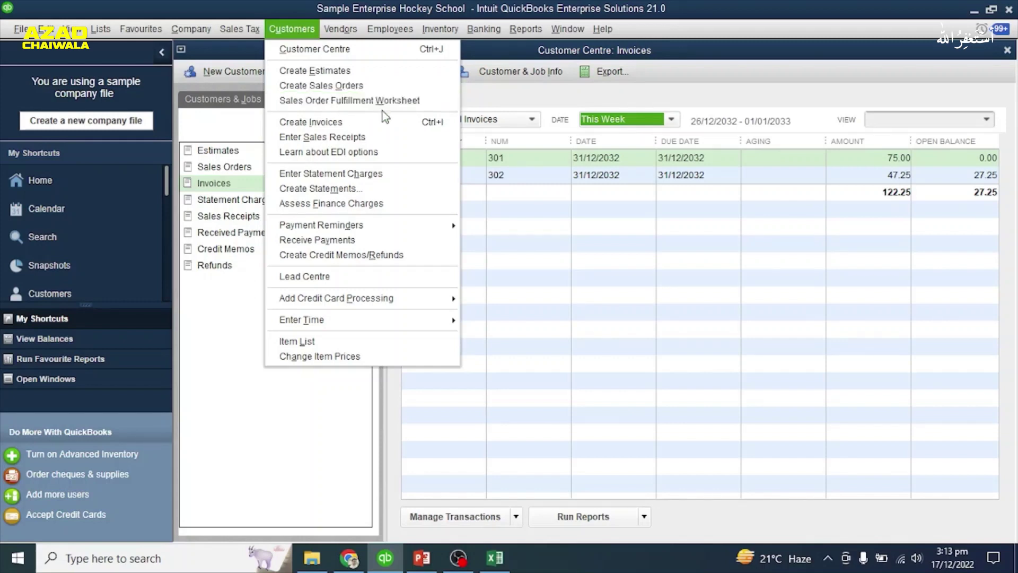
{"action": "left_click", "coordinate": [323, 140]}
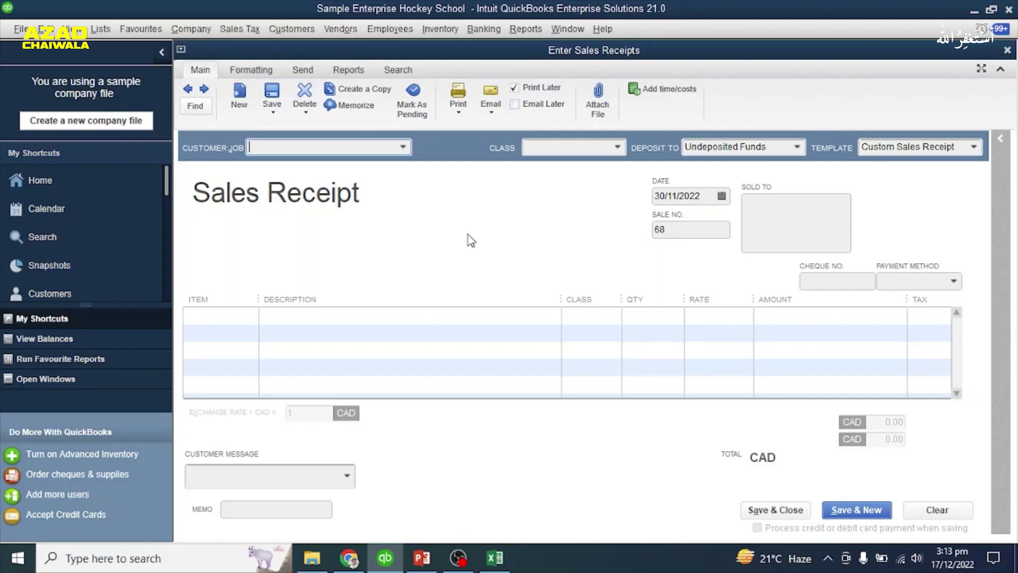
{"action": "left_click", "coordinate": [405, 147]}
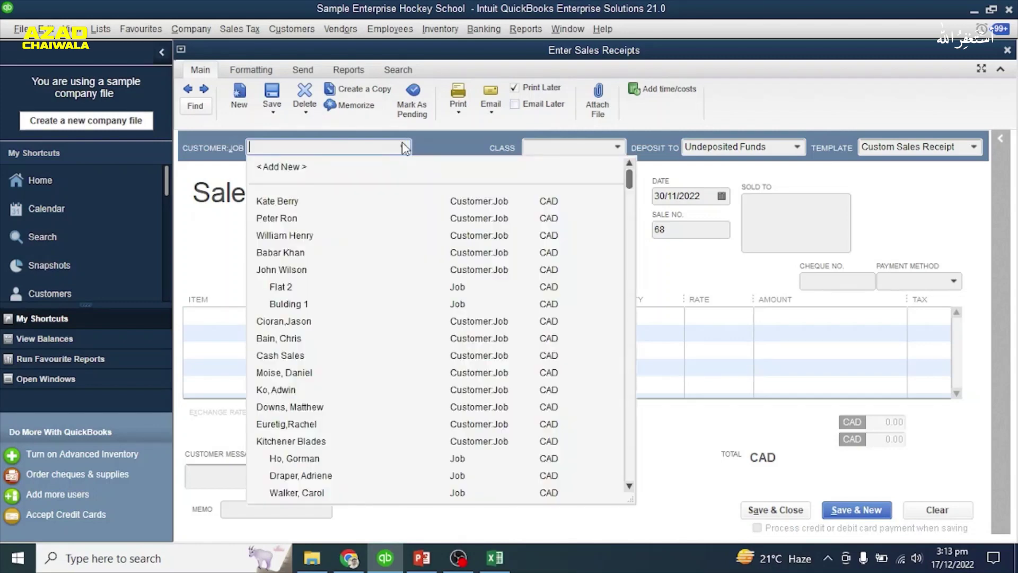
{"action": "left_click", "coordinate": [286, 219]}
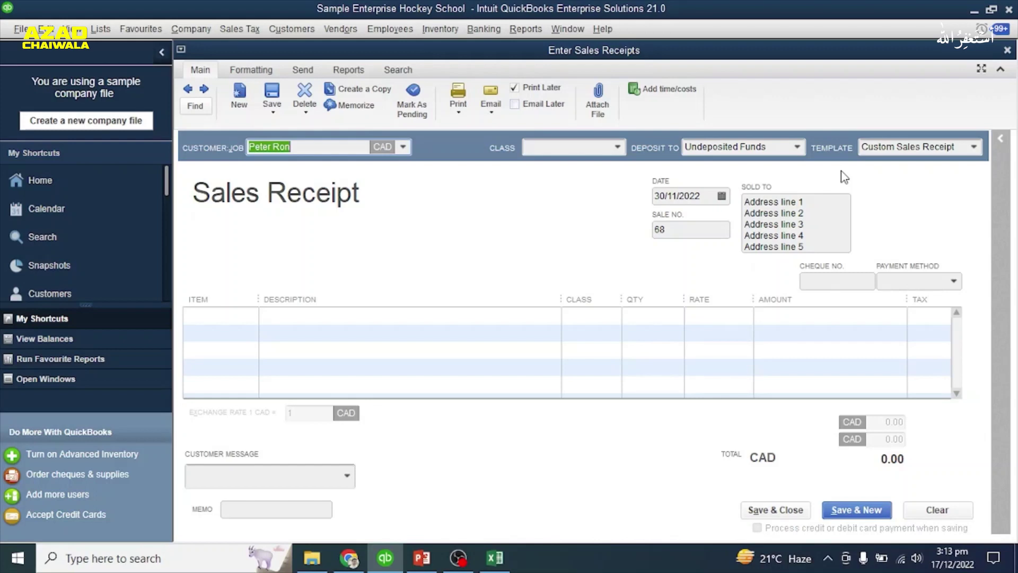
{"action": "left_click", "coordinate": [797, 147]}
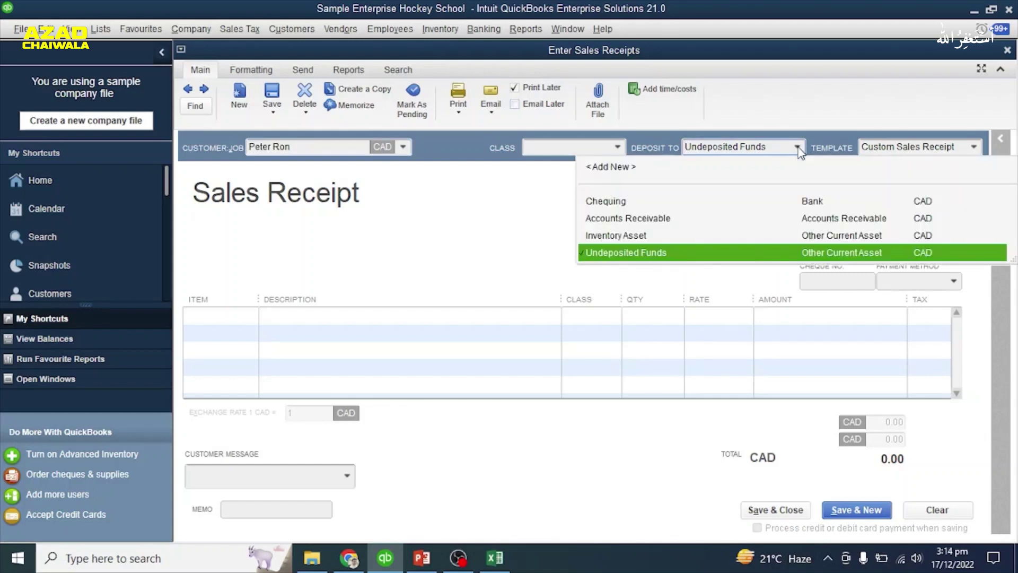
{"action": "left_click", "coordinate": [642, 205]}
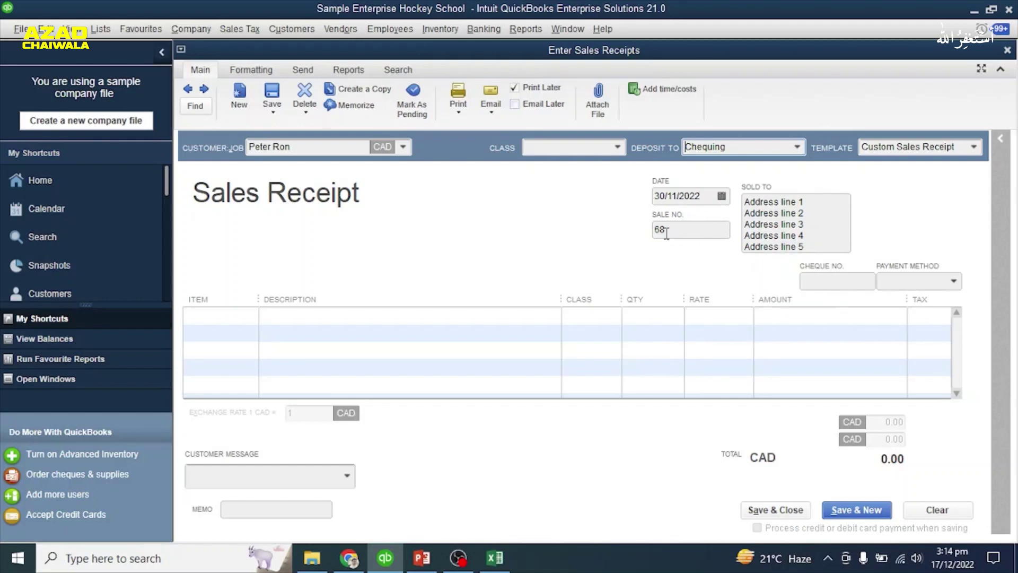
Try to add the Golf Ball item to the sales receipt's first line, dismissing the quantity and back-order notices.
{"action": "left_click", "coordinate": [248, 316]}
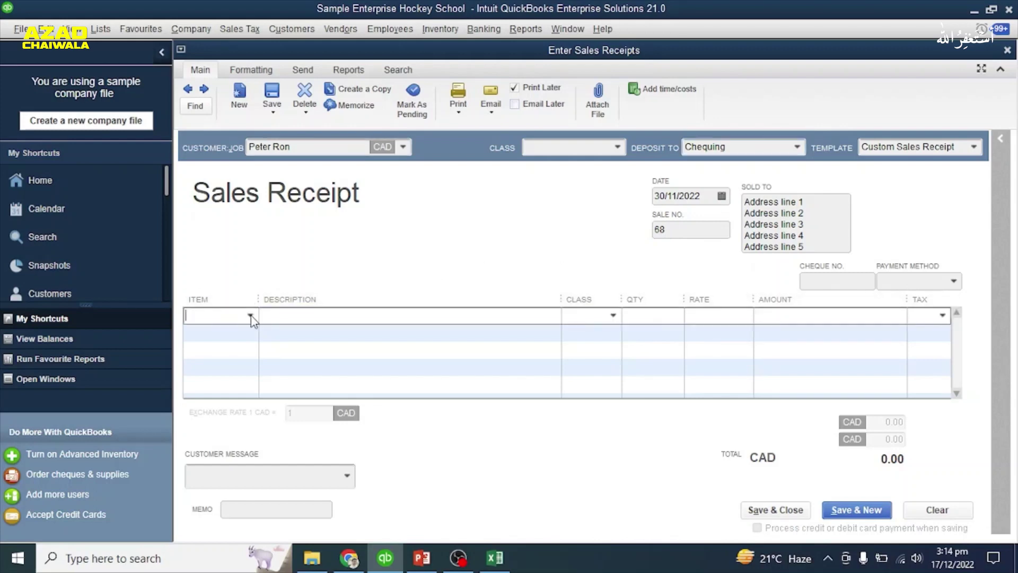
{"action": "left_click", "coordinate": [252, 316]}
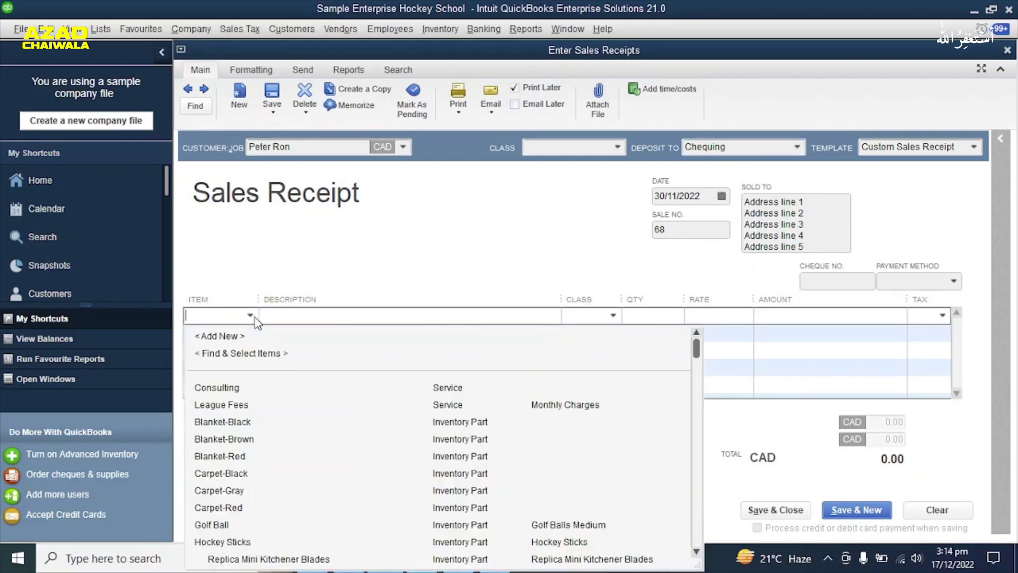
{"action": "left_click", "coordinate": [236, 525]}
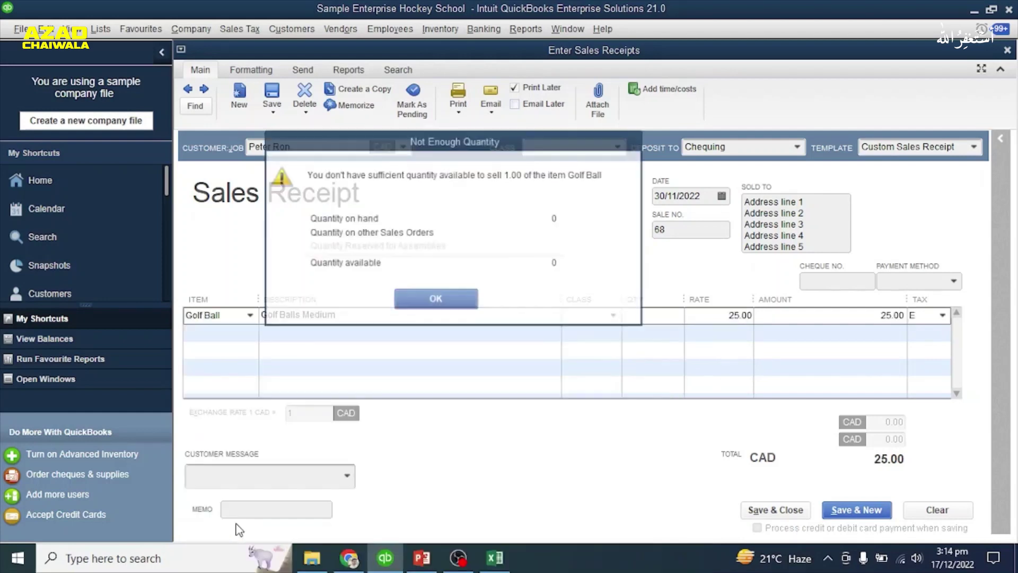
{"action": "left_click", "coordinate": [444, 295]}
{"action": "left_click", "coordinate": [608, 291]}
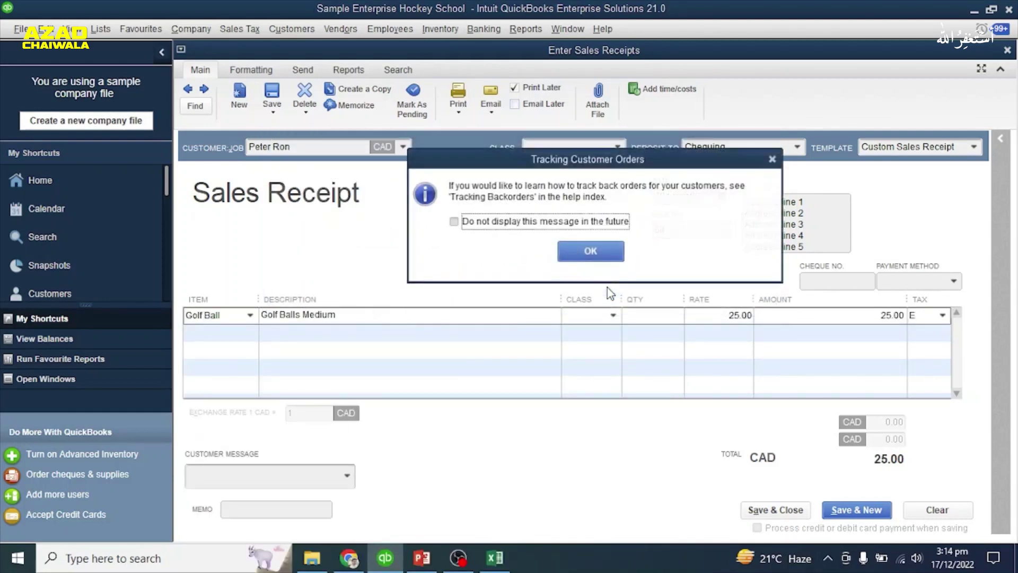
{"action": "left_click", "coordinate": [598, 259]}
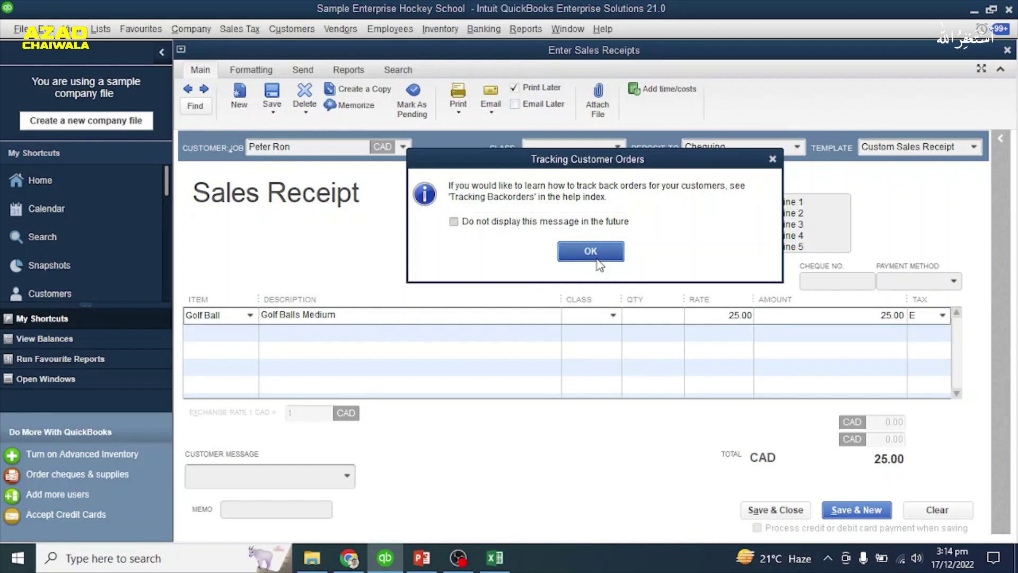
Set the receipt line's item to Replica Mini Kitchener Blades under Hockey Sticks, with a quantity of 5.
{"action": "left_click", "coordinate": [237, 319]}
{"action": "left_click", "coordinate": [250, 315]}
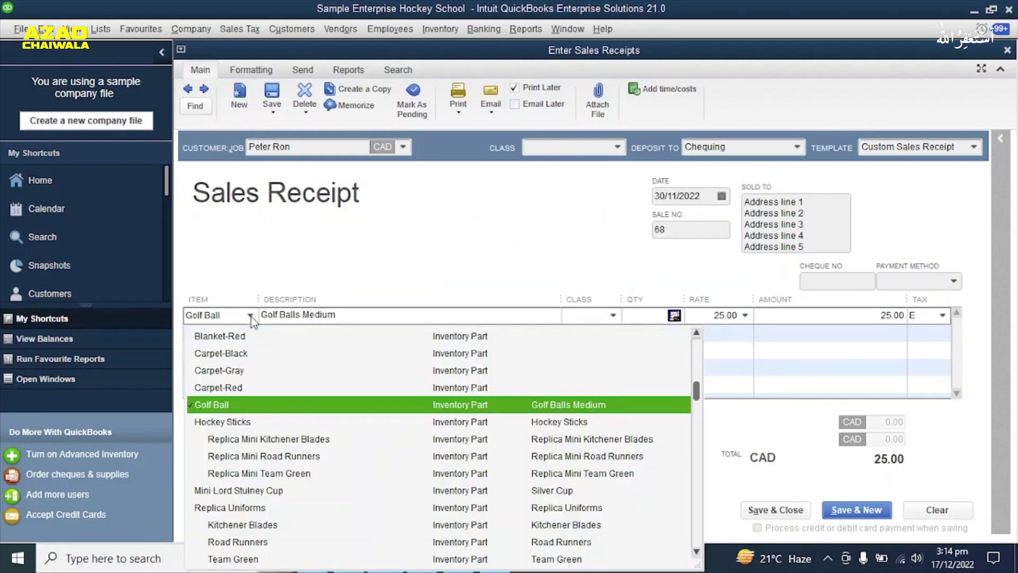
{"action": "left_click", "coordinate": [246, 439]}
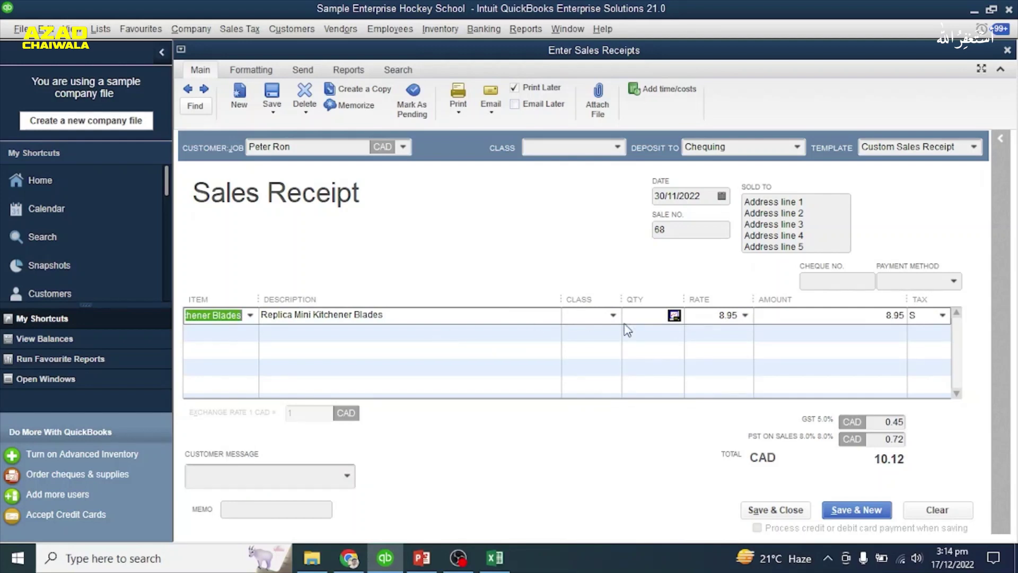
{"action": "left_click", "coordinate": [659, 314]}
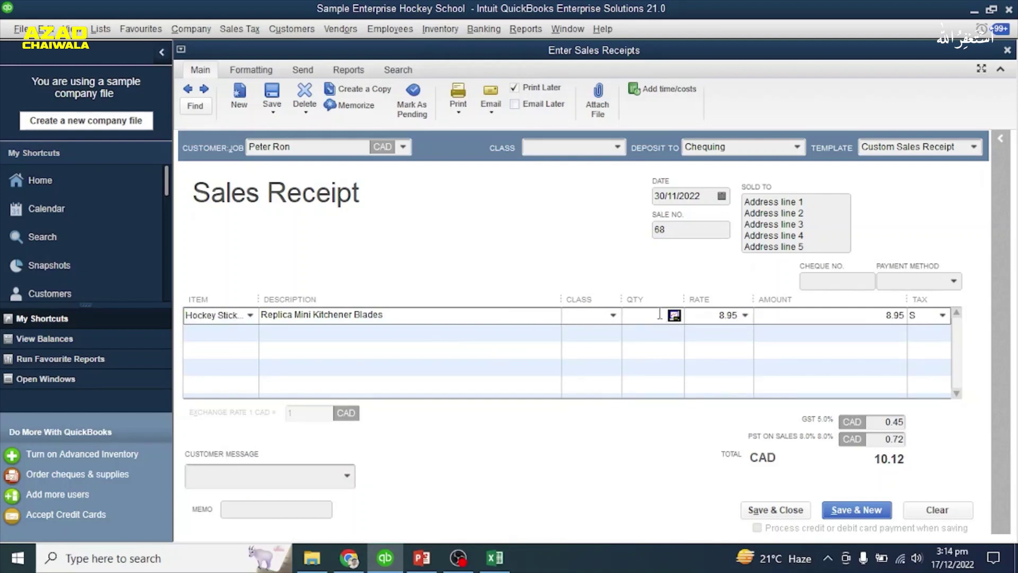
{"action": "type", "text": "5"}
{"action": "key", "text": "Tab"}
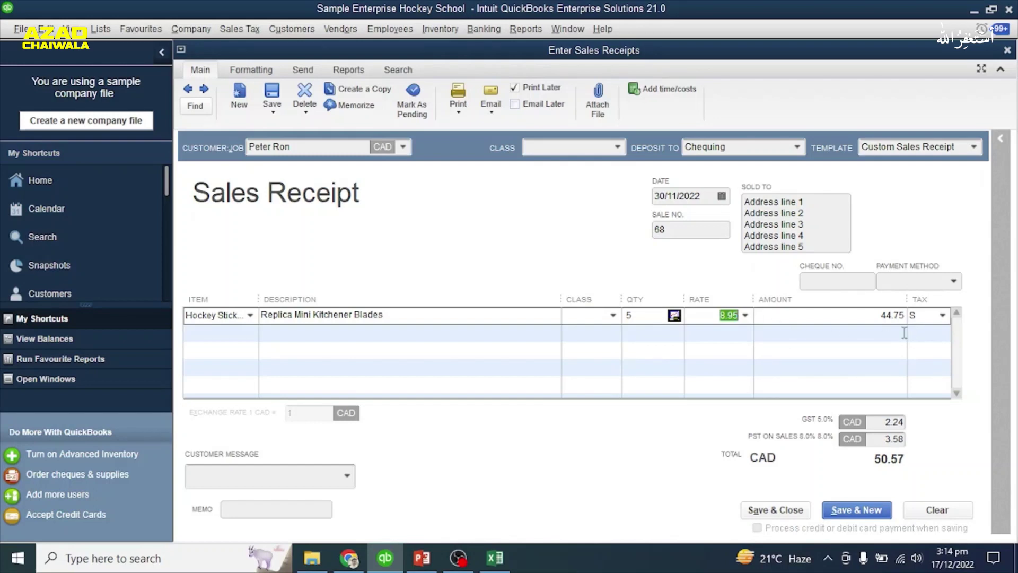
Set the receipt line's tax code to <Not Used> and the payment method to Cash/Cheque.
{"action": "left_click", "coordinate": [943, 316]}
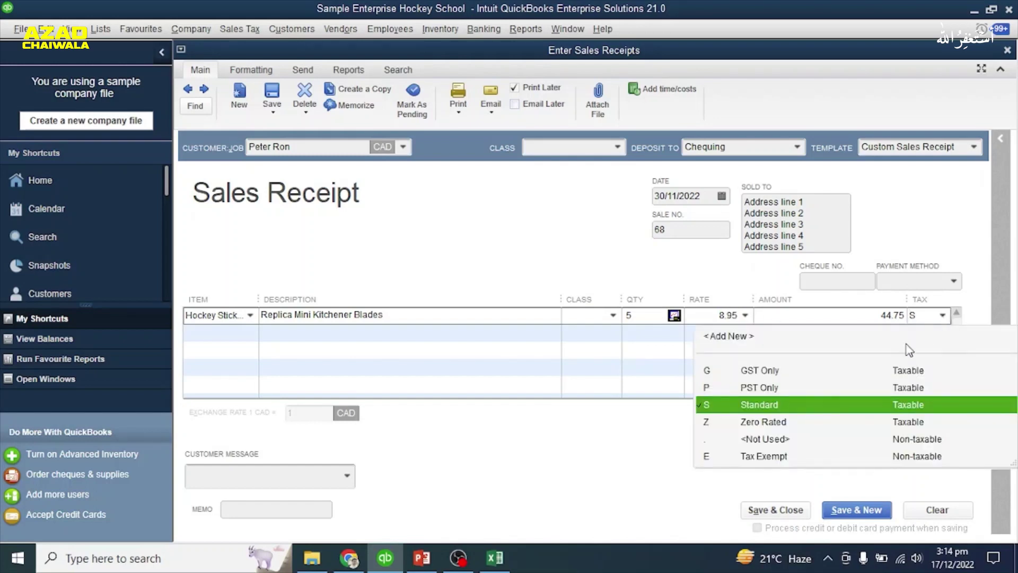
{"action": "left_click", "coordinate": [759, 438]}
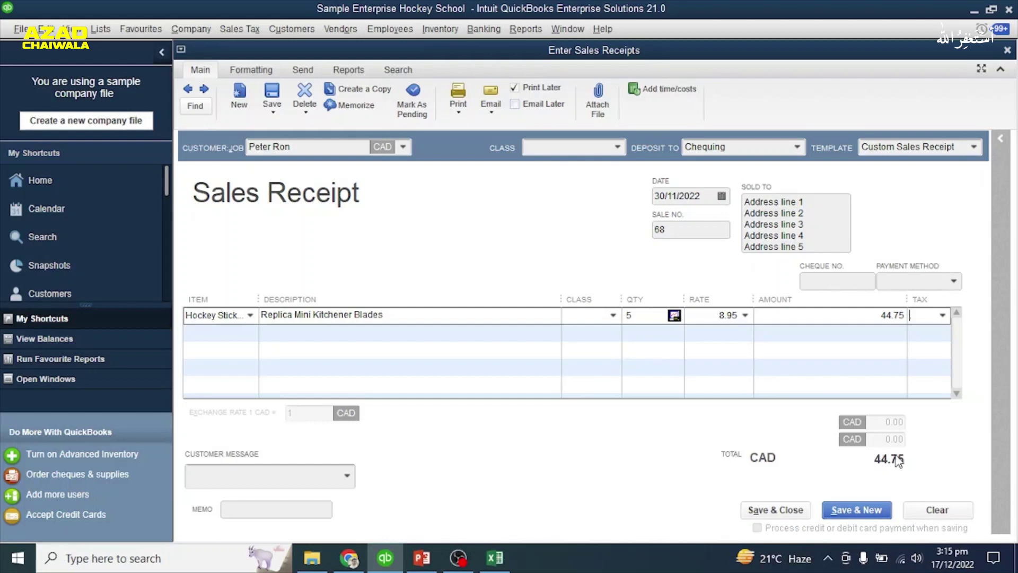
{"action": "left_click", "coordinate": [954, 282]}
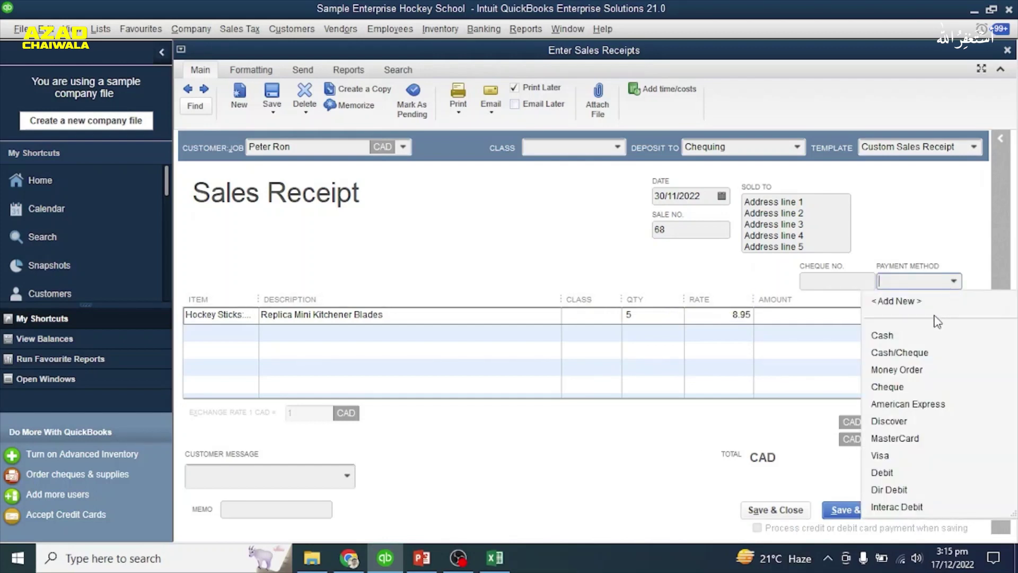
{"action": "left_click", "coordinate": [913, 353]}
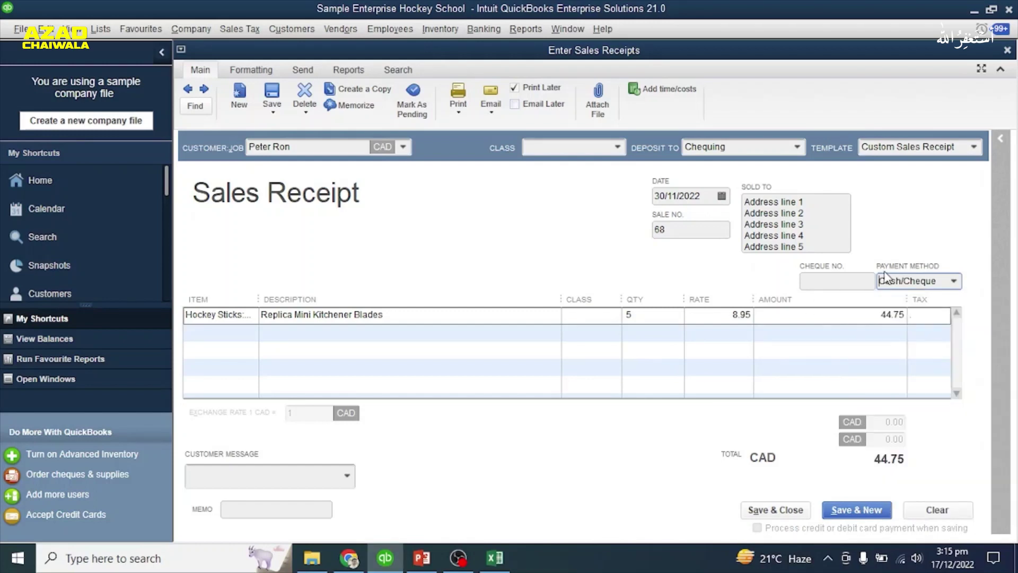
{"action": "left_click", "coordinate": [955, 281]}
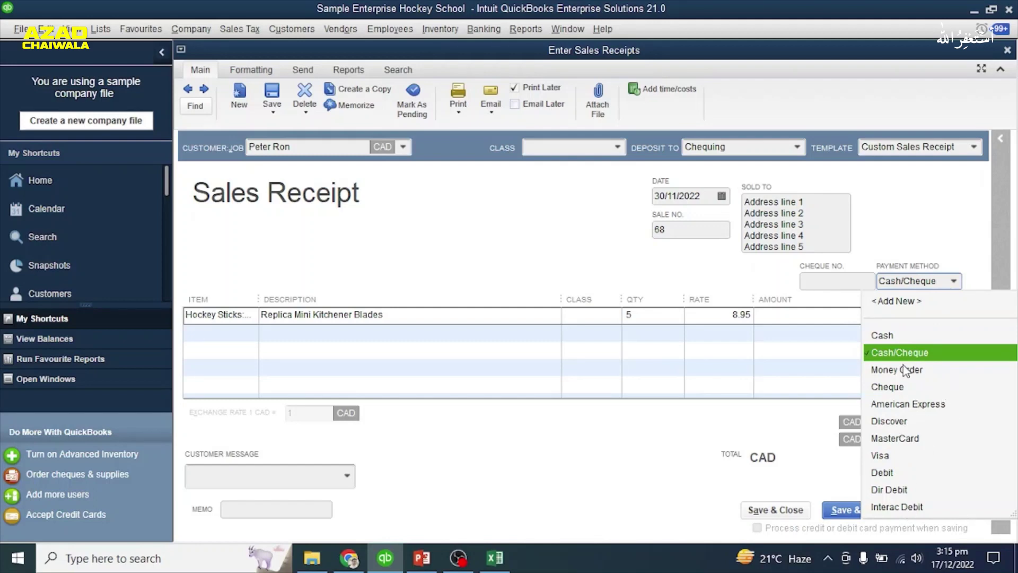
{"action": "left_click", "coordinate": [896, 353]}
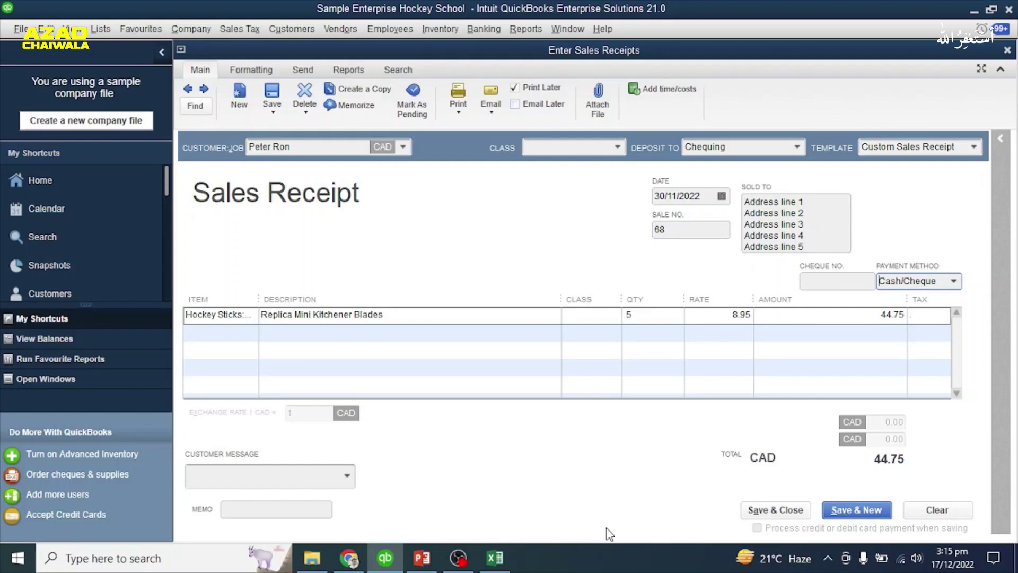
Save and close the sales receipt, accepting the back-dated transaction and the item without an assigned class.
{"action": "left_click", "coordinate": [787, 510]}
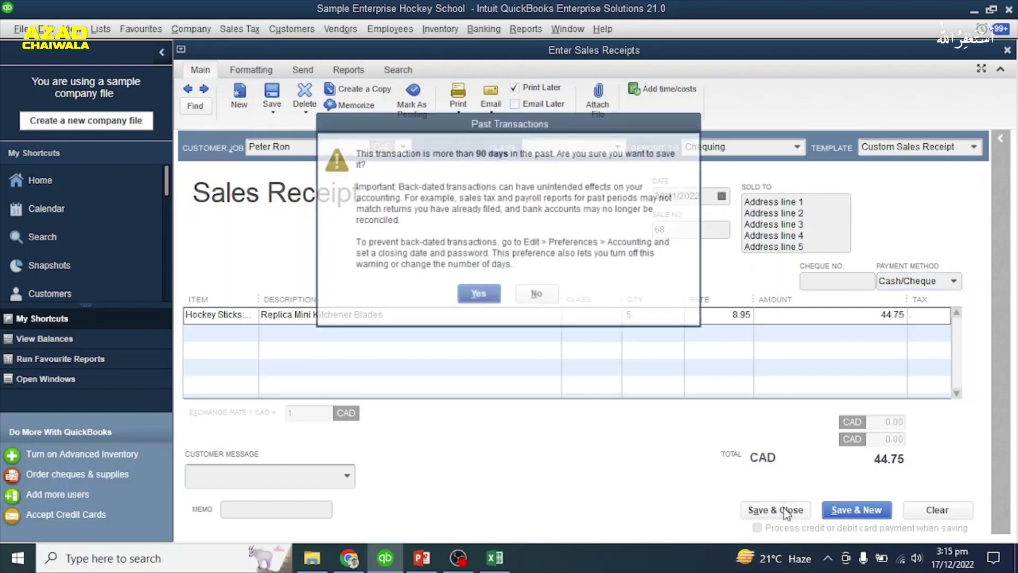
{"action": "left_click", "coordinate": [479, 294]}
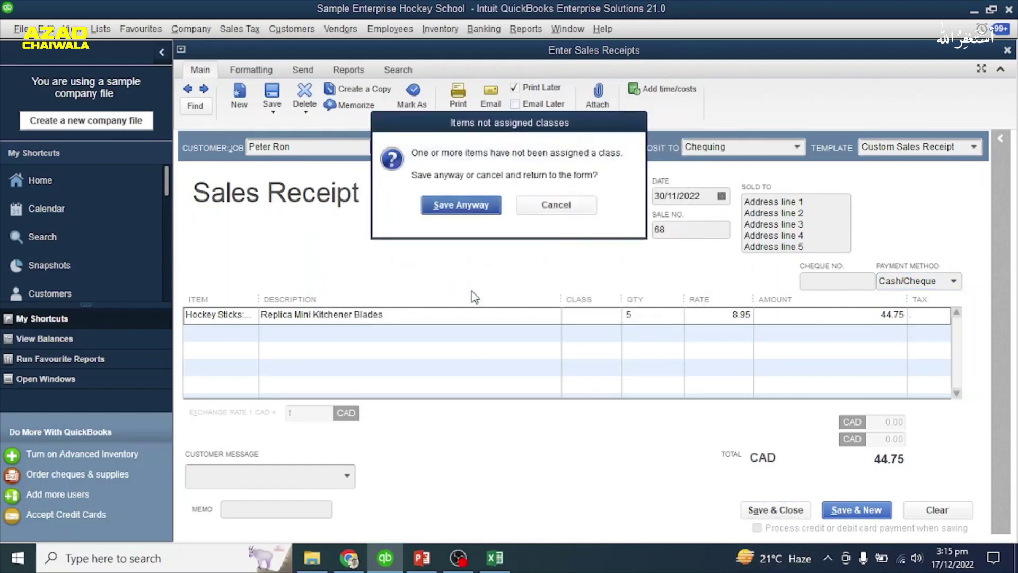
{"action": "left_click", "coordinate": [463, 205]}
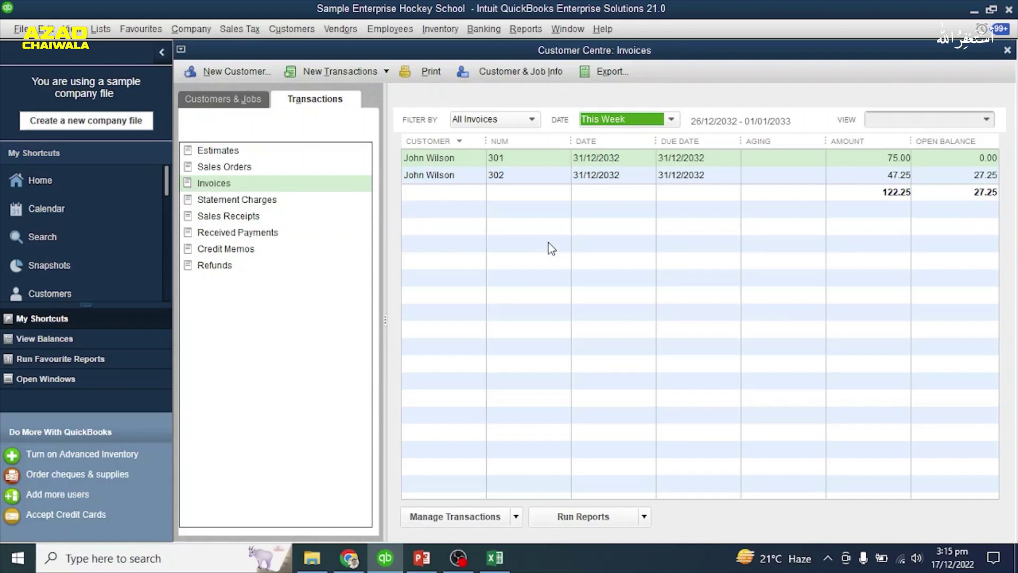
Display the Sales Receipts transaction list in the Customer Centre.
{"action": "left_click", "coordinate": [296, 32]}
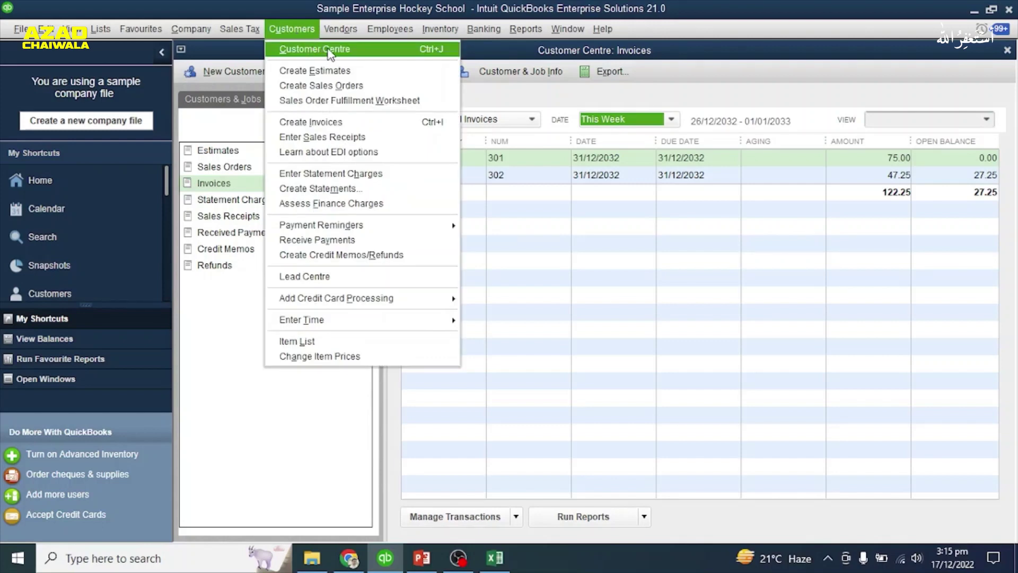
{"action": "left_click", "coordinate": [229, 136]}
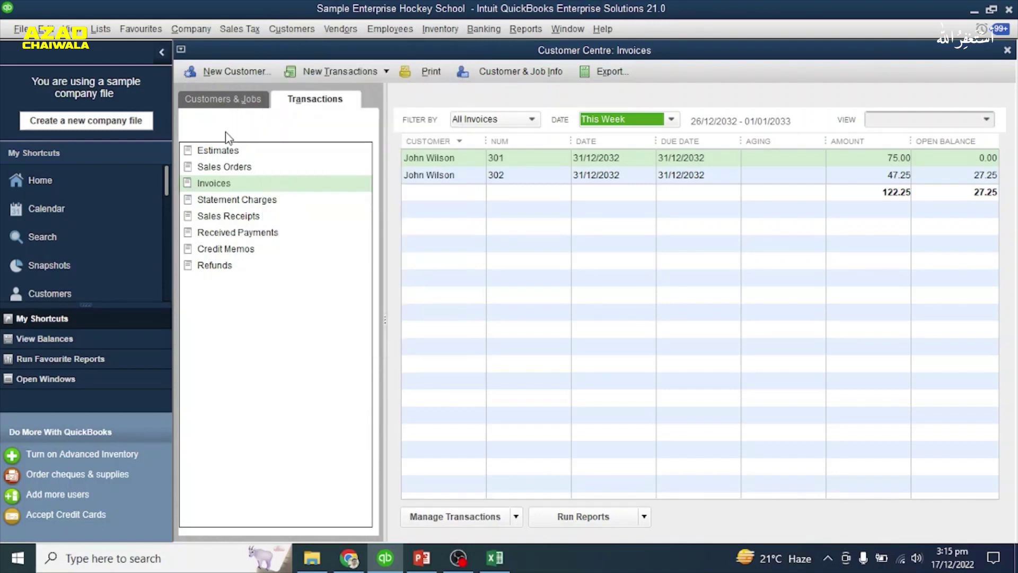
{"action": "left_click", "coordinate": [220, 98]}
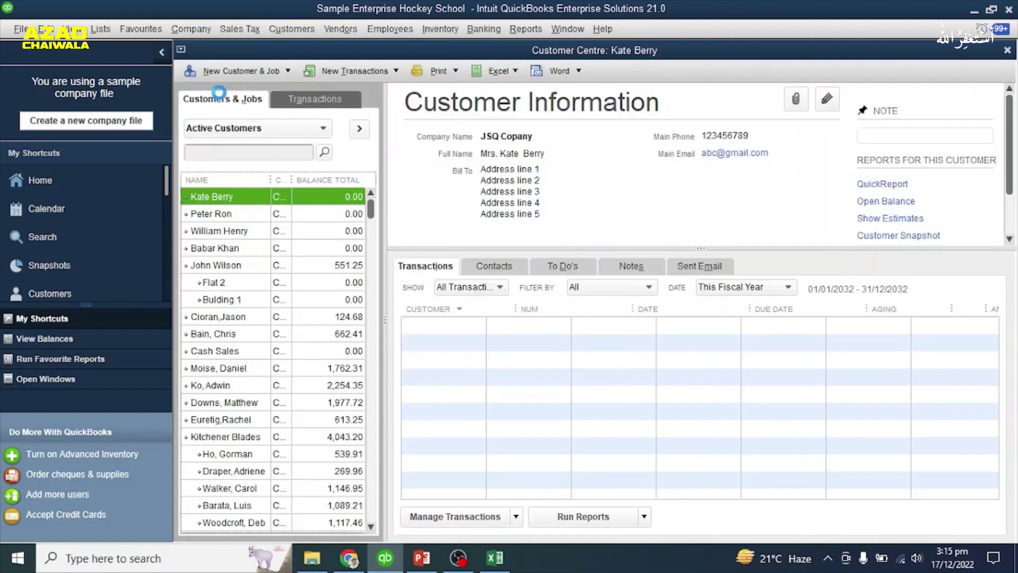
{"action": "left_click", "coordinate": [312, 98]}
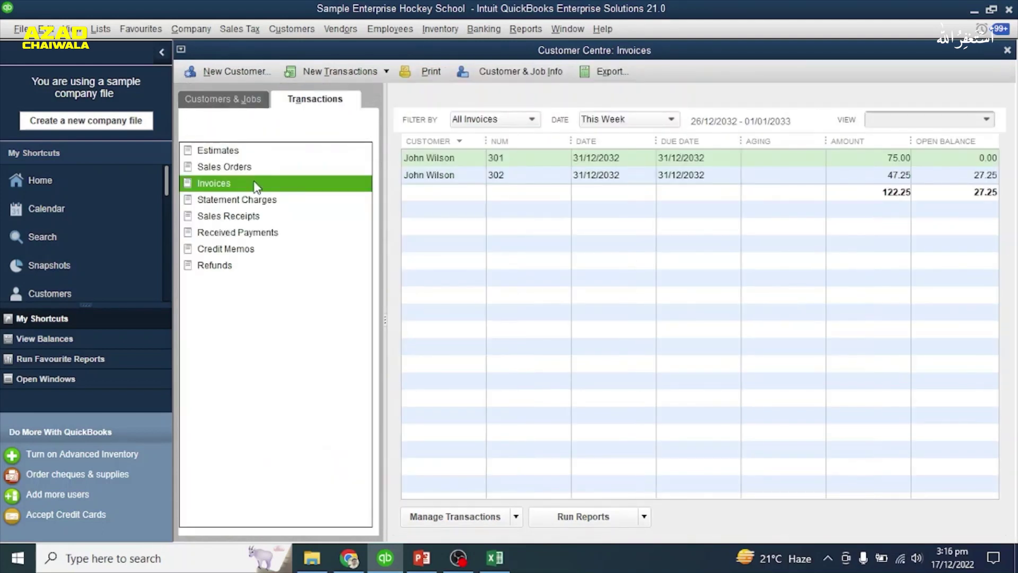
{"action": "left_click", "coordinate": [229, 217]}
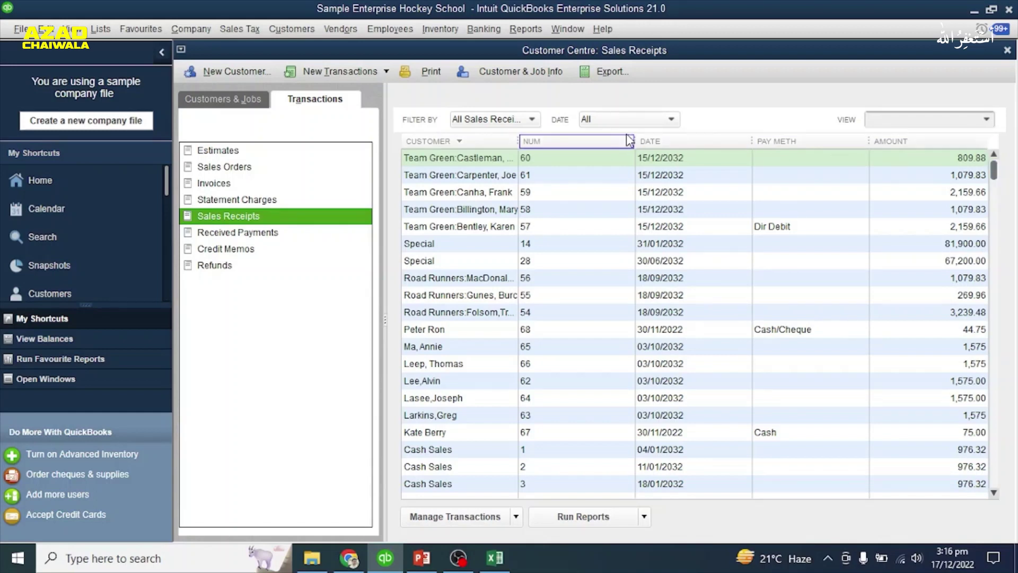
Try limiting the sales receipts list to the date range Today and to This Week.
{"action": "left_click", "coordinate": [513, 121]}
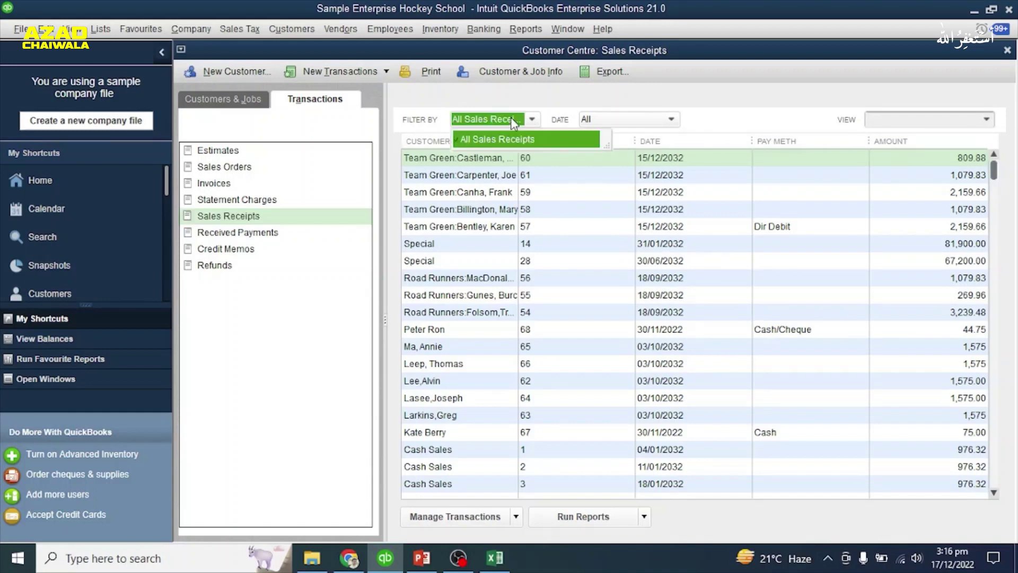
{"action": "left_click", "coordinate": [529, 140]}
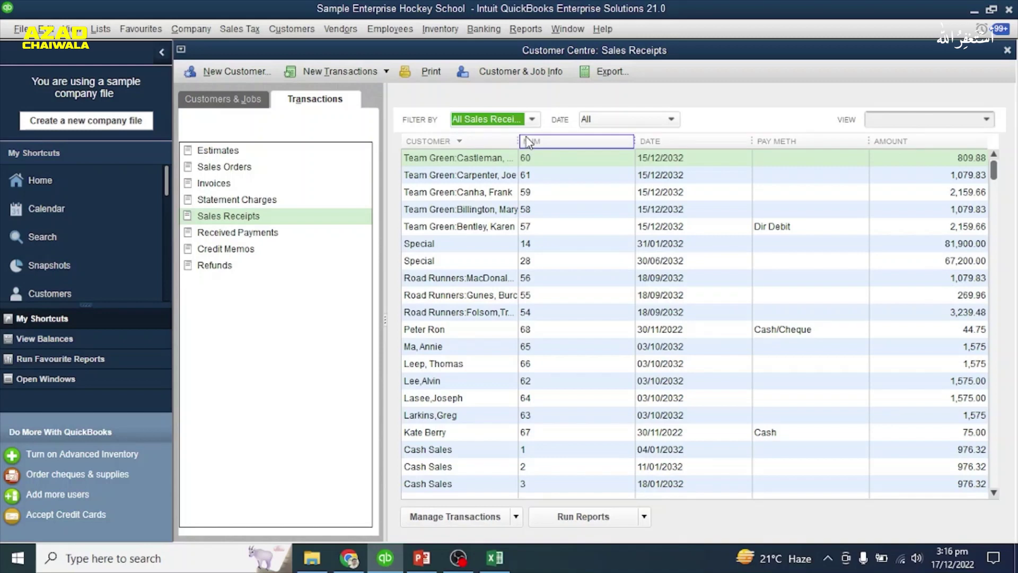
{"action": "left_click", "coordinate": [672, 121]}
{"action": "left_click", "coordinate": [613, 159]}
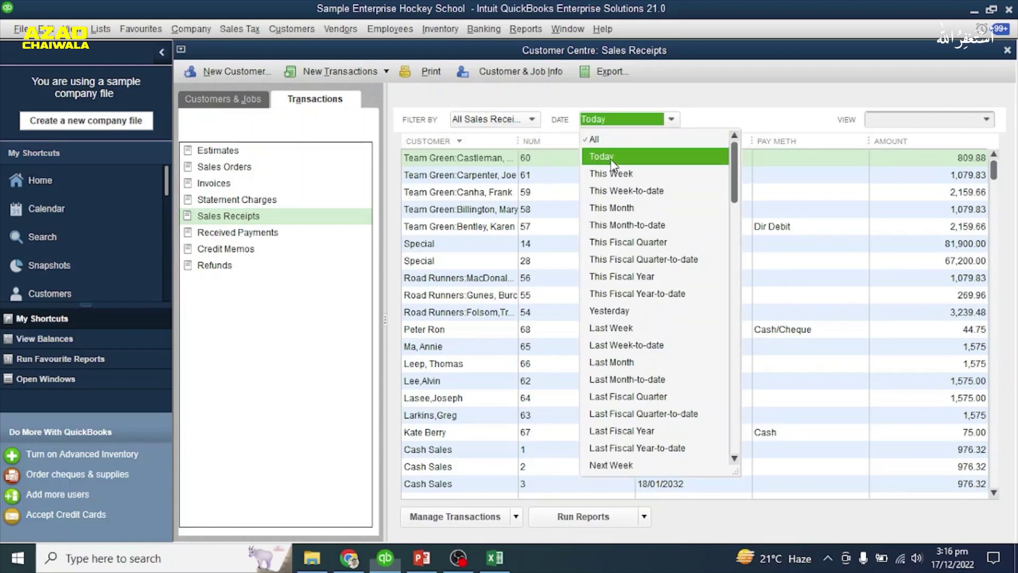
{"action": "left_click", "coordinate": [672, 119]}
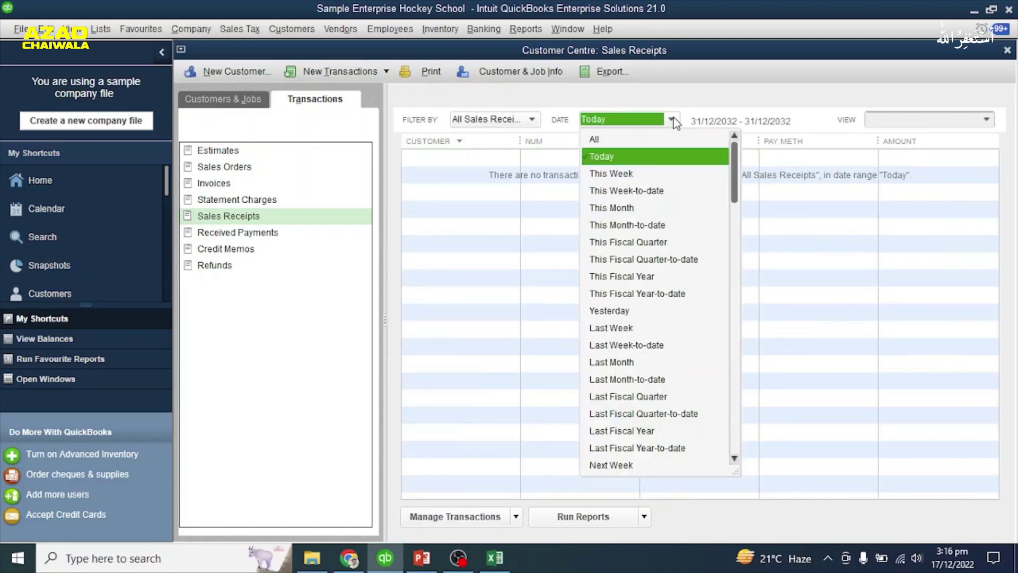
{"action": "left_click", "coordinate": [619, 178]}
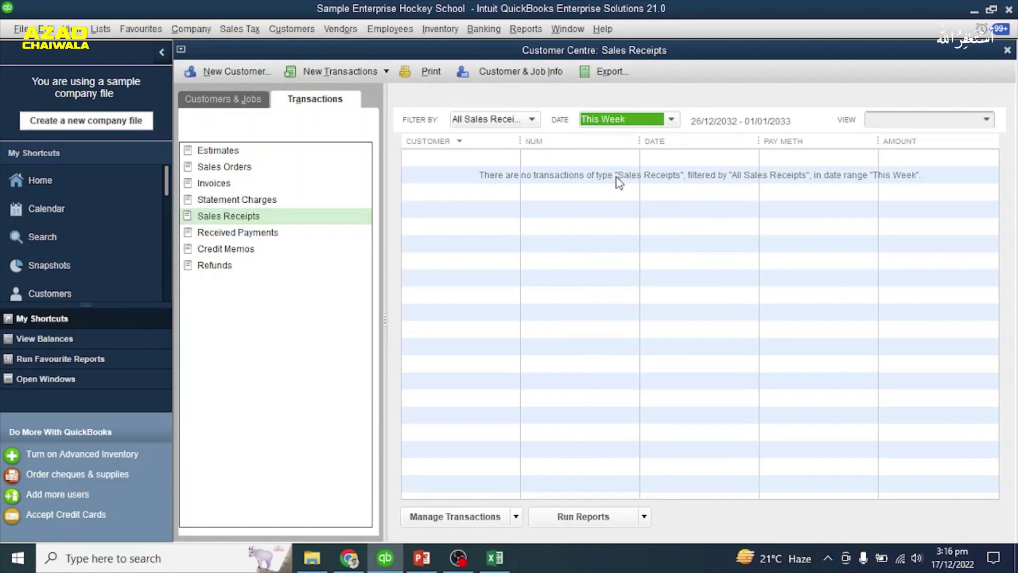
Set the sales receipts date range to All and check the list for the new receipt.
{"action": "left_click", "coordinate": [671, 119]}
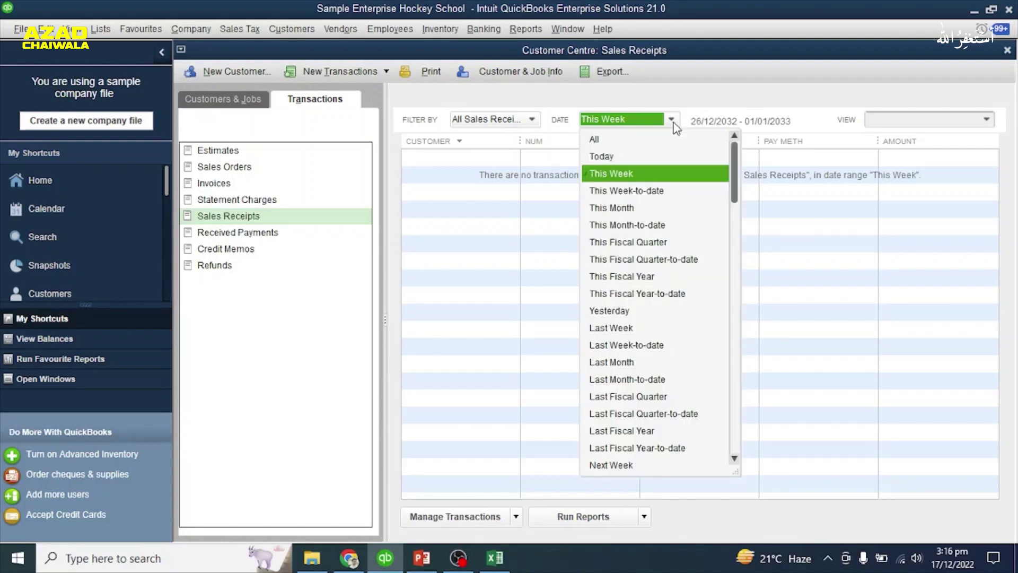
{"action": "left_click", "coordinate": [617, 141]}
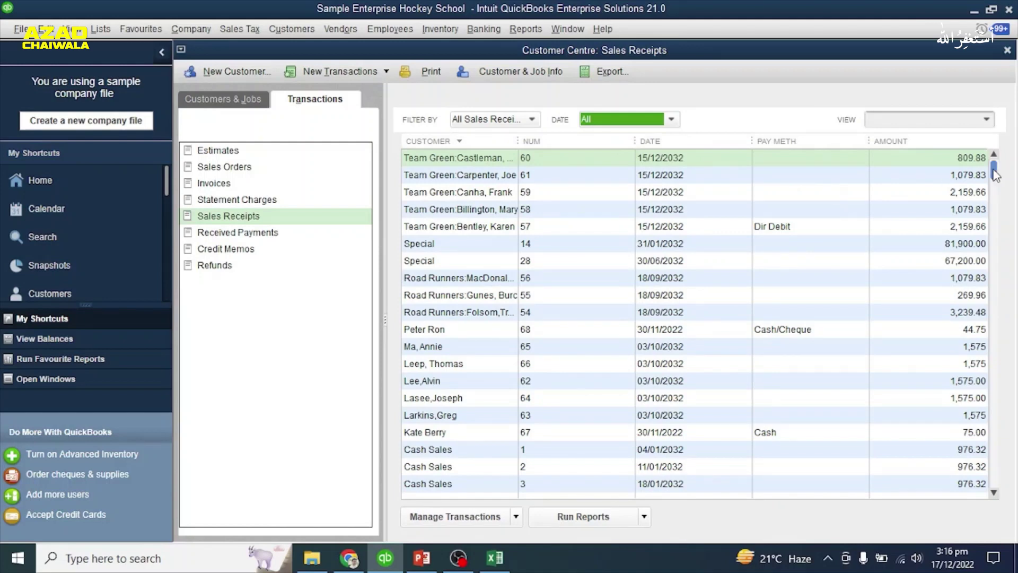
{"action": "mouse_move", "coordinate": [995, 175]}
{"action": "left_mouse_down"}
{"action": "mouse_move", "coordinate": [998, 268]}
{"action": "mouse_move", "coordinate": [1001, 156]}
{"action": "left_mouse_up"}
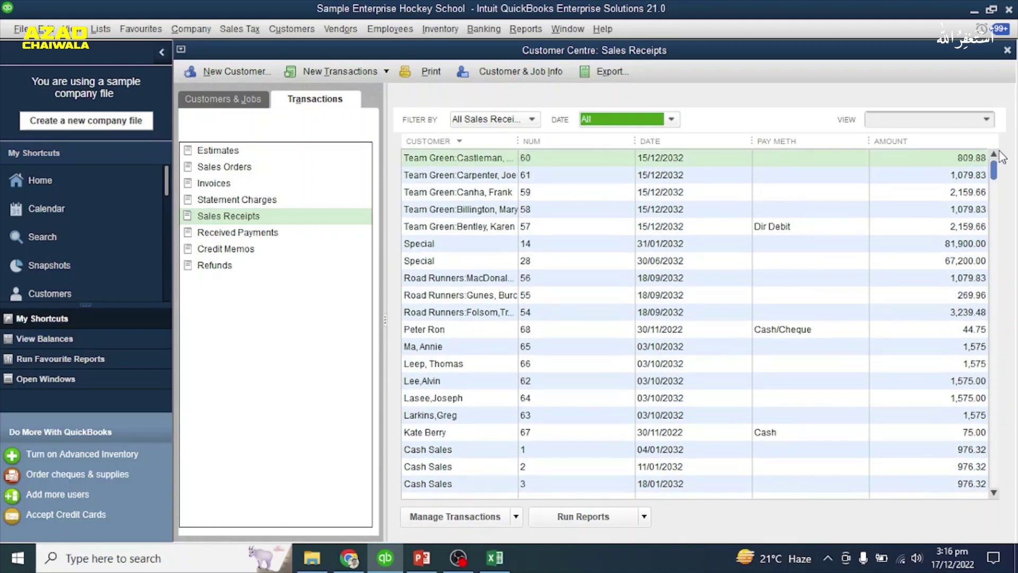